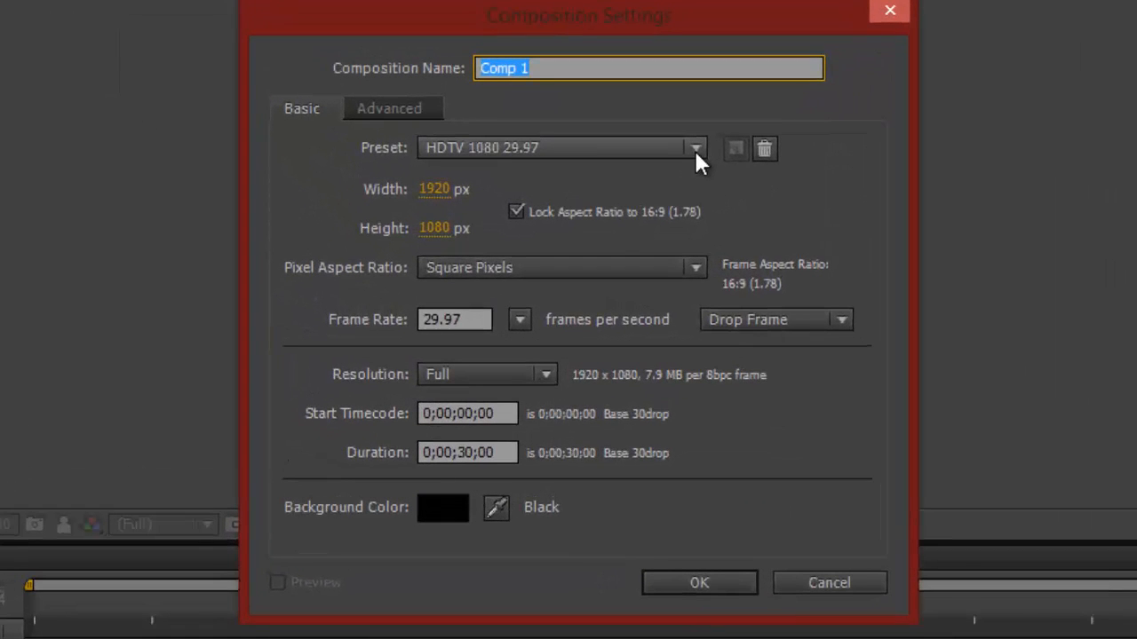
Create a composition named text_special using the HDV 1080 25 preset
click(694, 149)
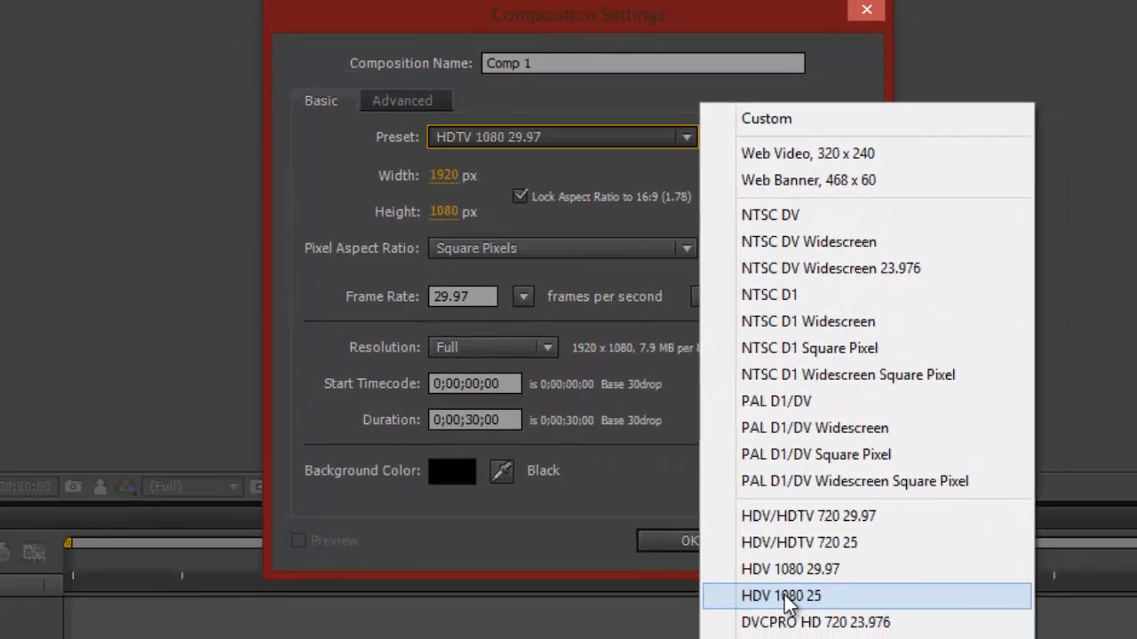
click(785, 596)
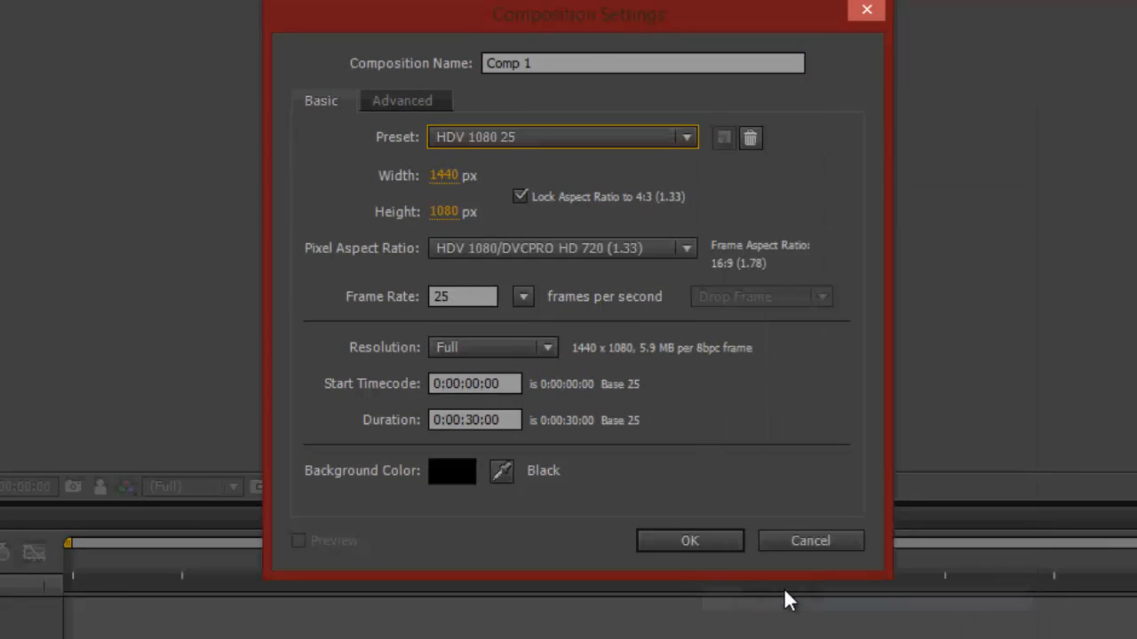
drag(557, 68, 481, 73)
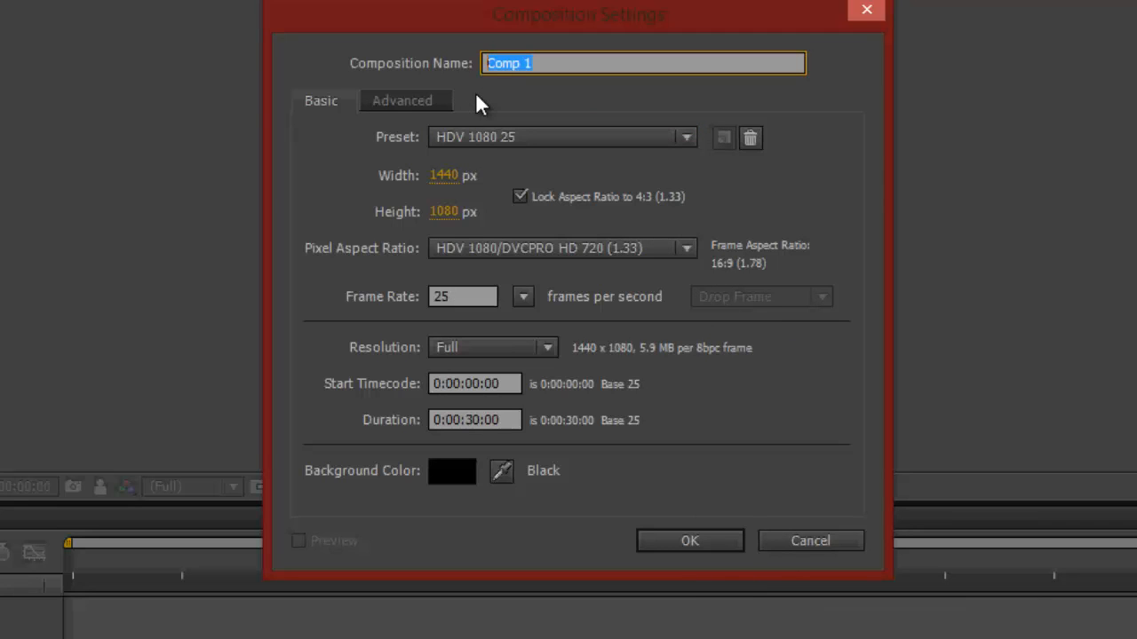
text(text_spe)
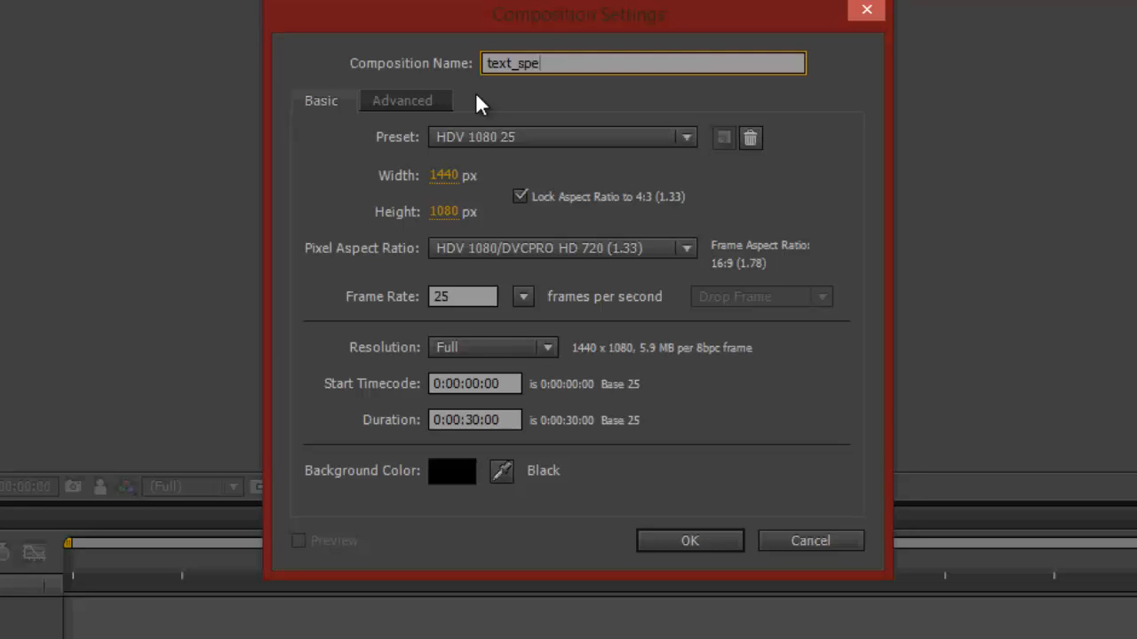
text(cial)
click(683, 533)
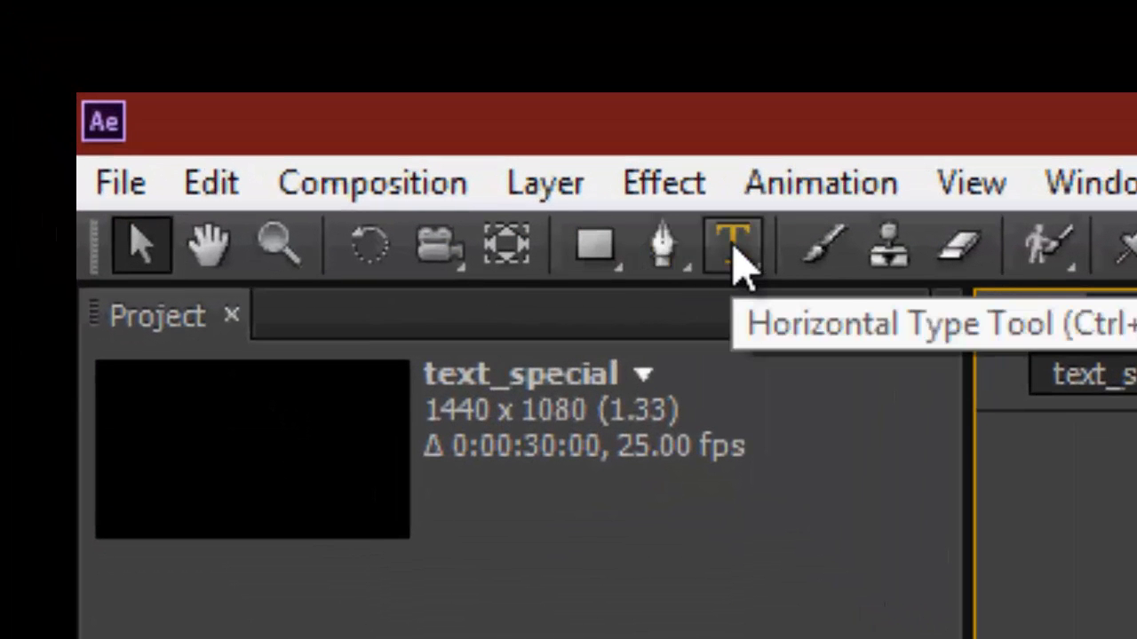
Add a horizontal text layer reading "After Effects Special" in the upper part of the composition
click(734, 248)
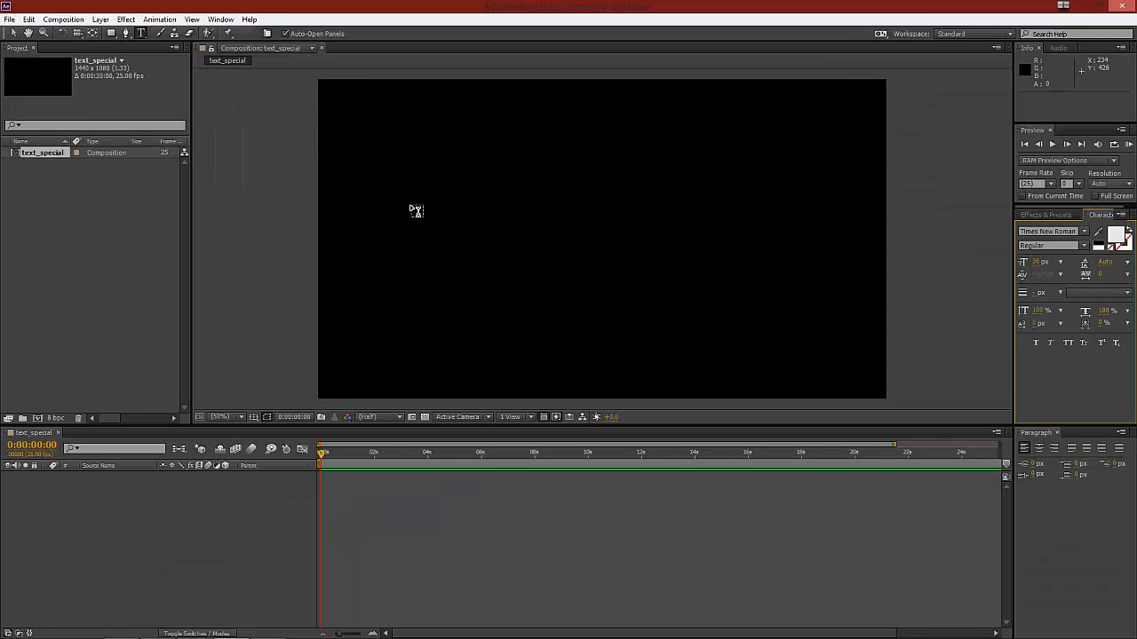
click(410, 203)
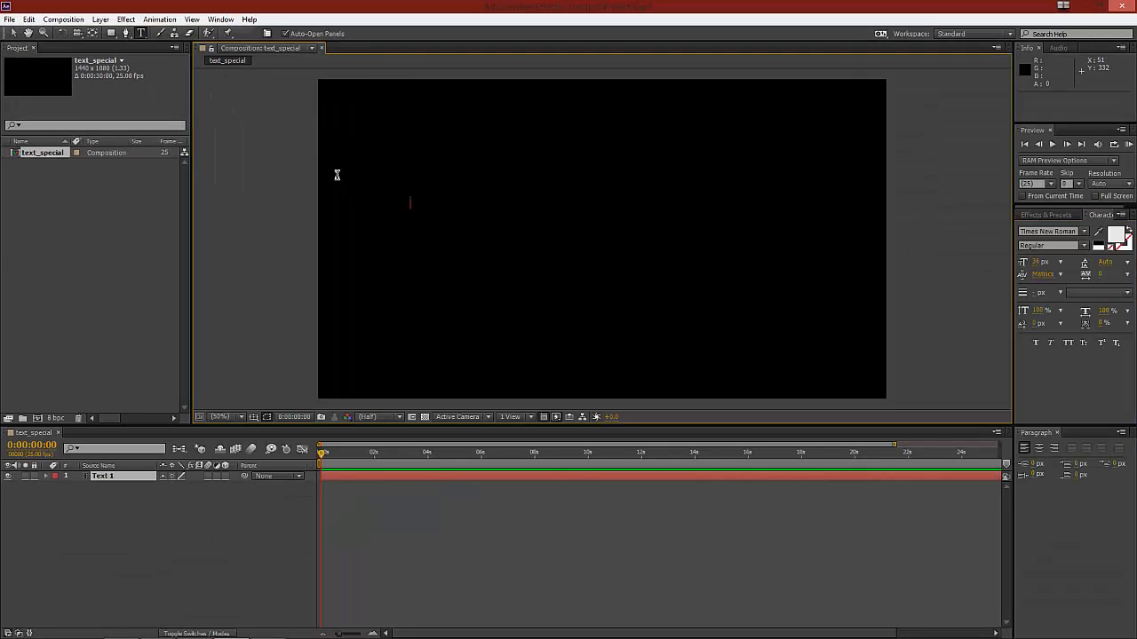
text(After Effects Special)
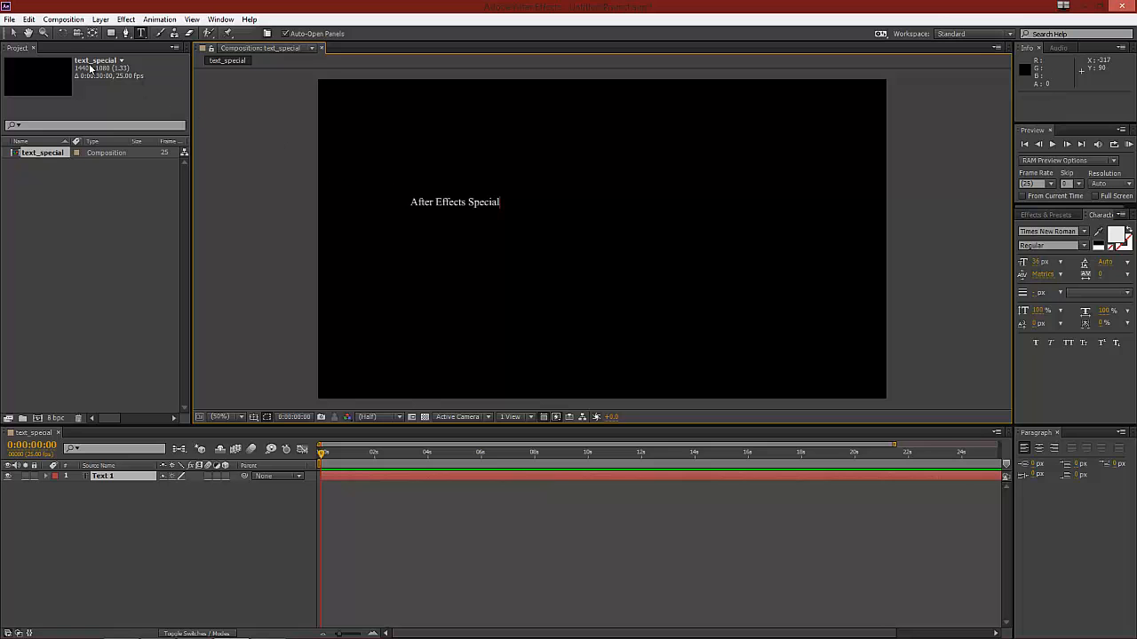
click(12, 33)
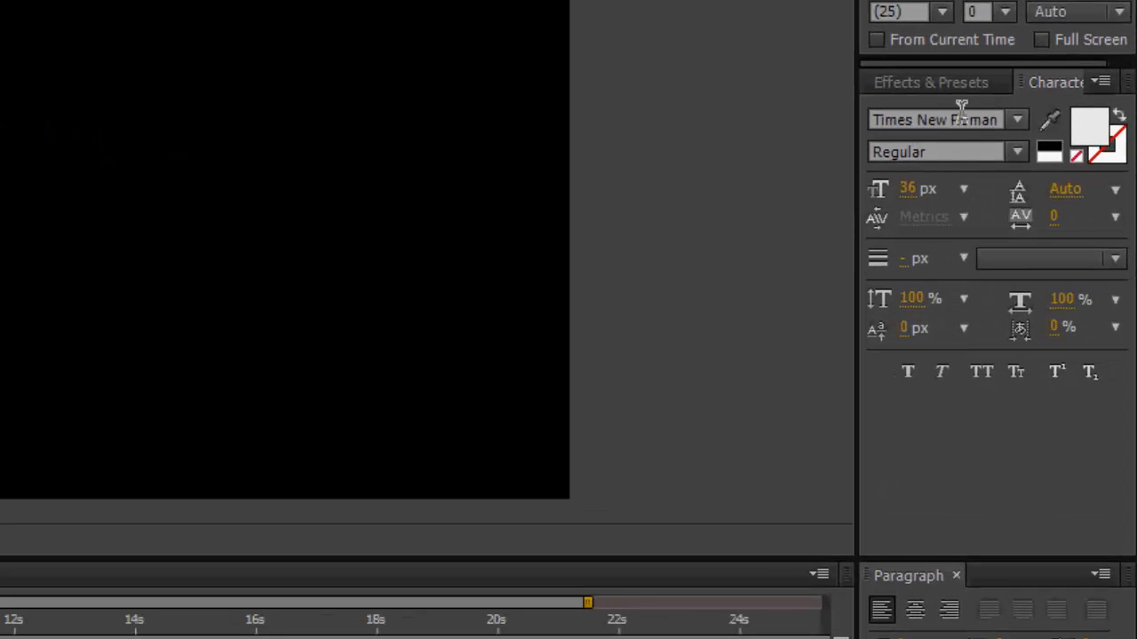
Set the text's font to Roddenberry and its size to 140 px
click(1019, 121)
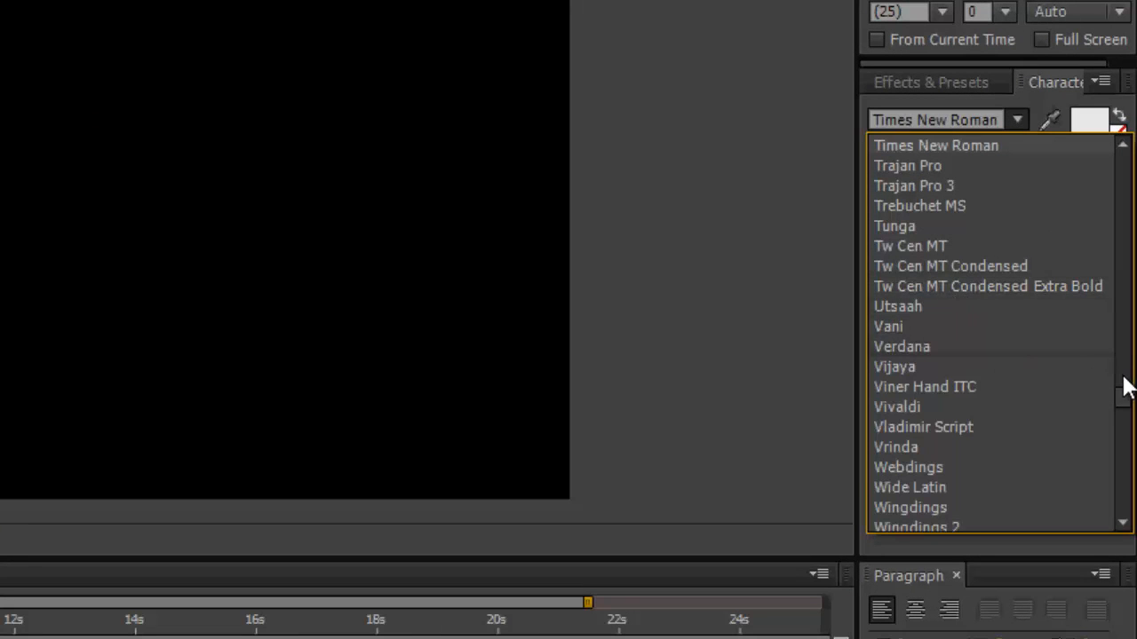
scroll(1121, 386, up, 4)
drag(1120, 386, 1115, 345)
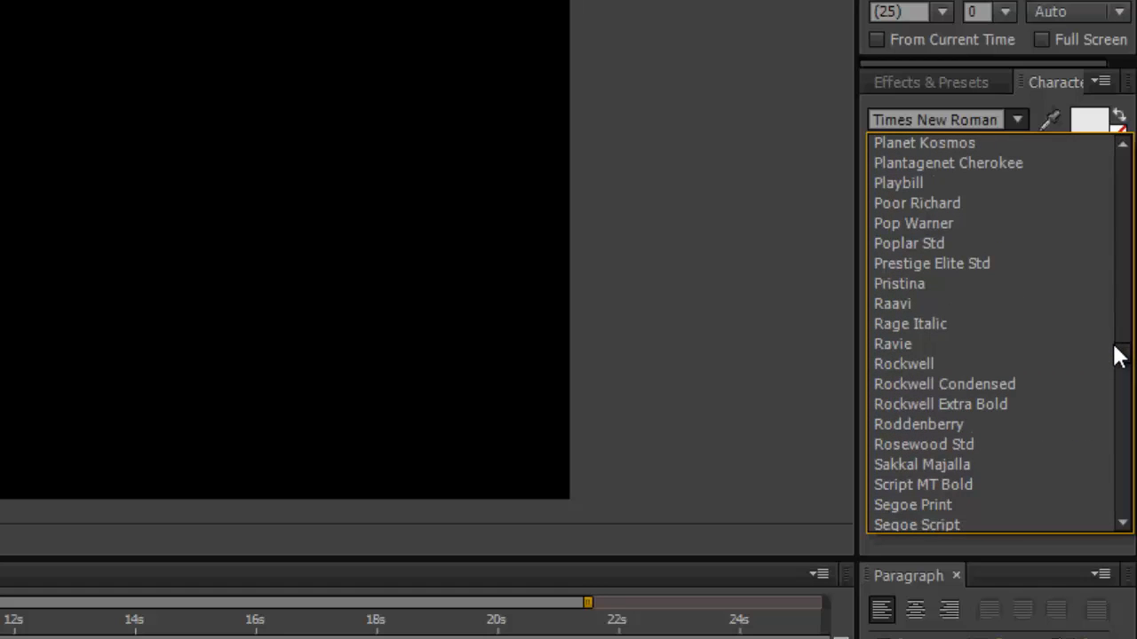
click(924, 425)
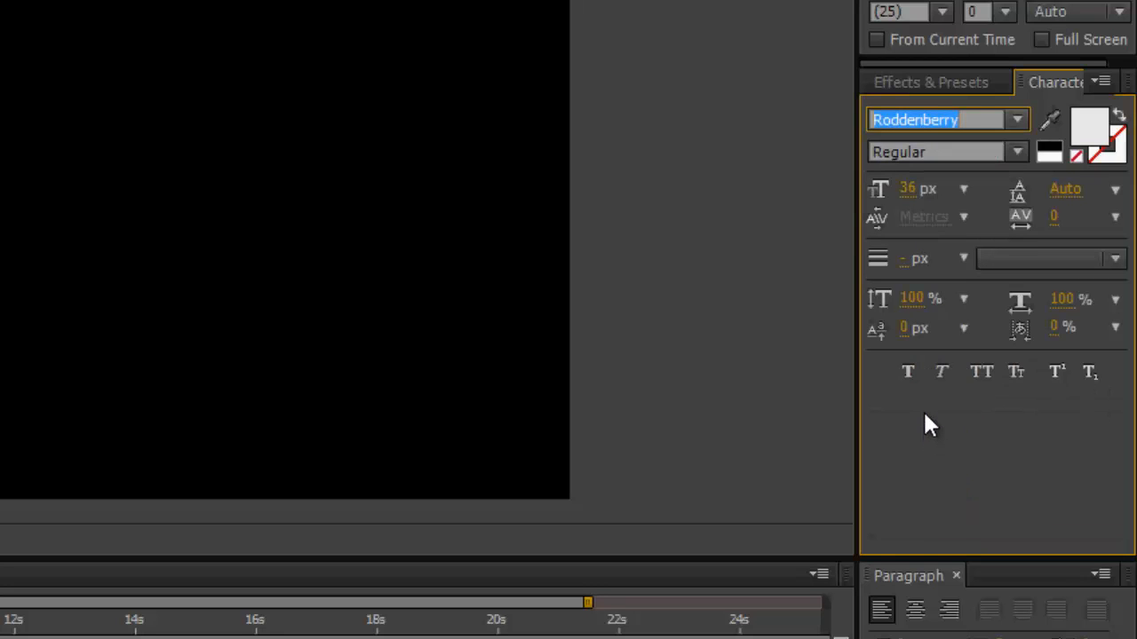
drag(907, 189, 934, 189)
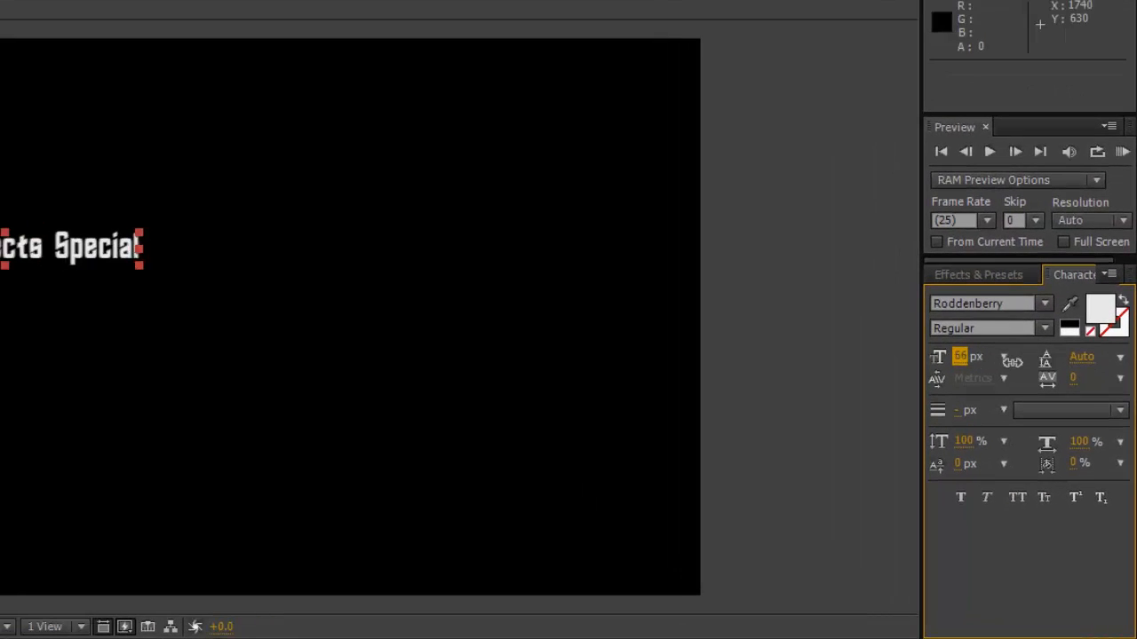
drag(1012, 361, 1086, 366)
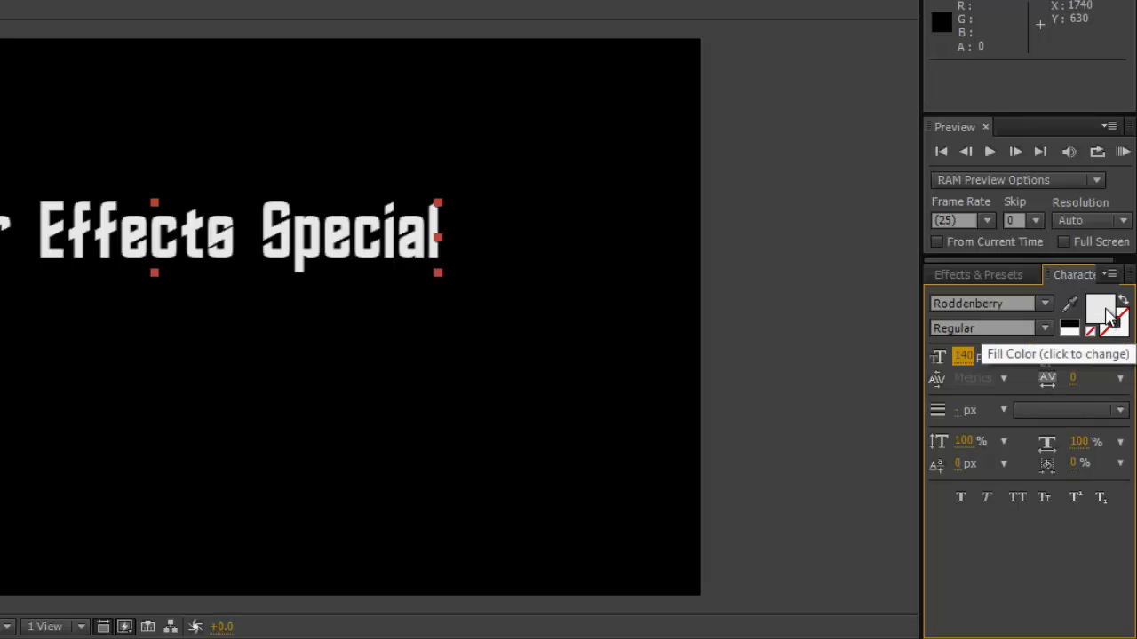
Set the text's fill color to dark blue 0D0DA3 and move the text to the frame's horizontal center
click(1109, 318)
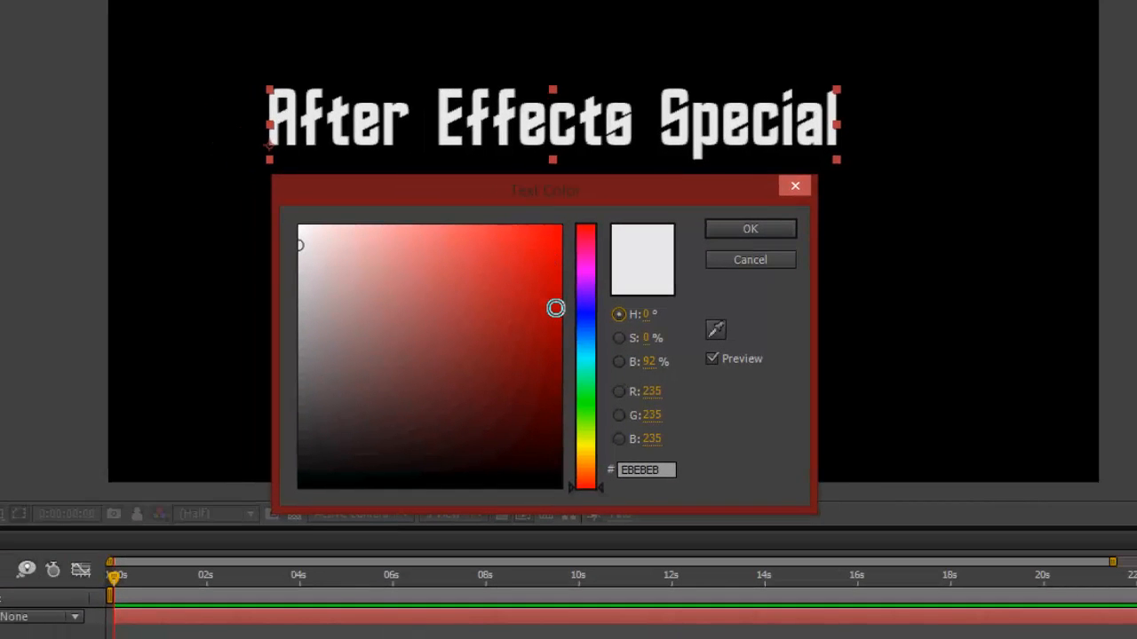
click(589, 313)
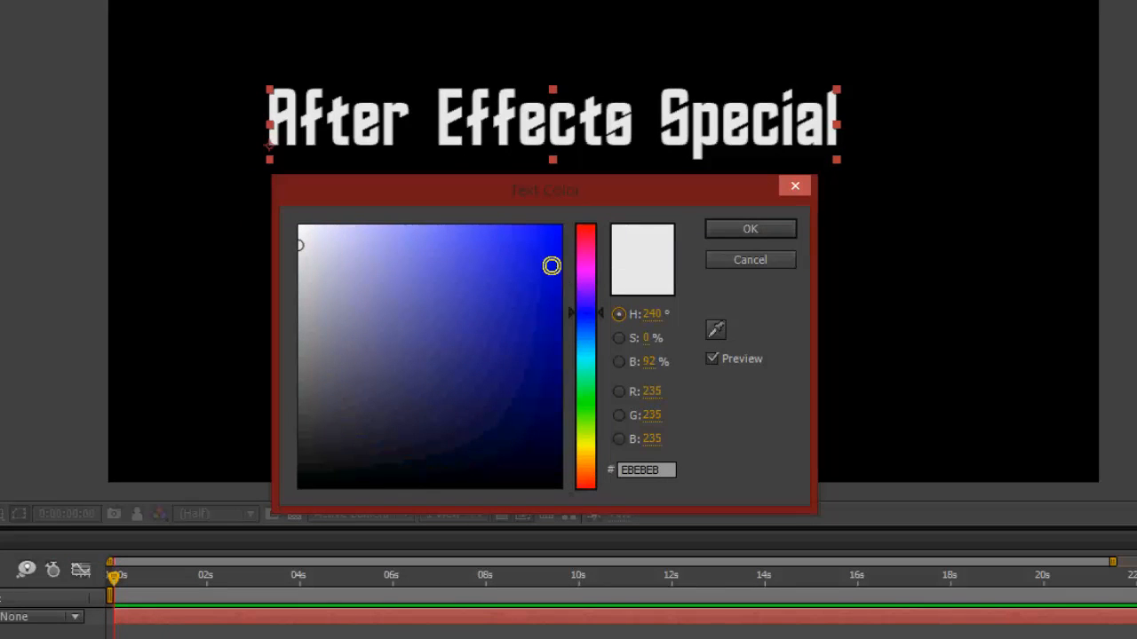
mouse_move(548, 274)
mouse_down()
mouse_move(550, 338)
mouse_move(464, 302)
mouse_move(512, 342)
mouse_move(394, 243)
mouse_move(536, 282)
mouse_move(531, 322)
mouse_move(535, 310)
mouse_move(539, 320)
mouse_up()
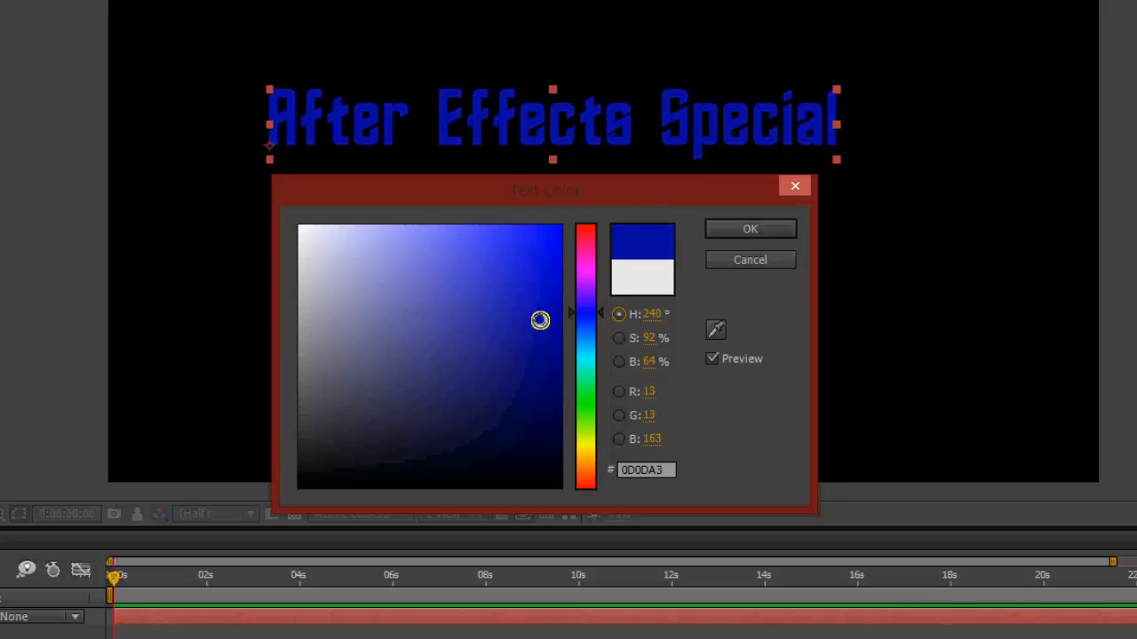
click(753, 229)
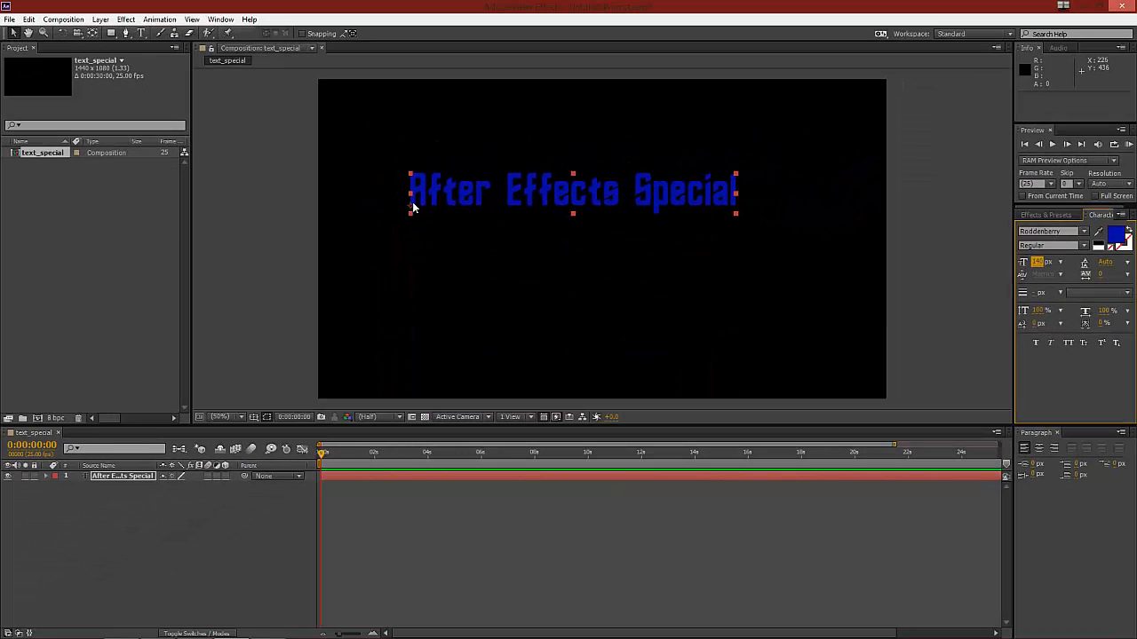
drag(420, 194, 450, 223)
click(313, 253)
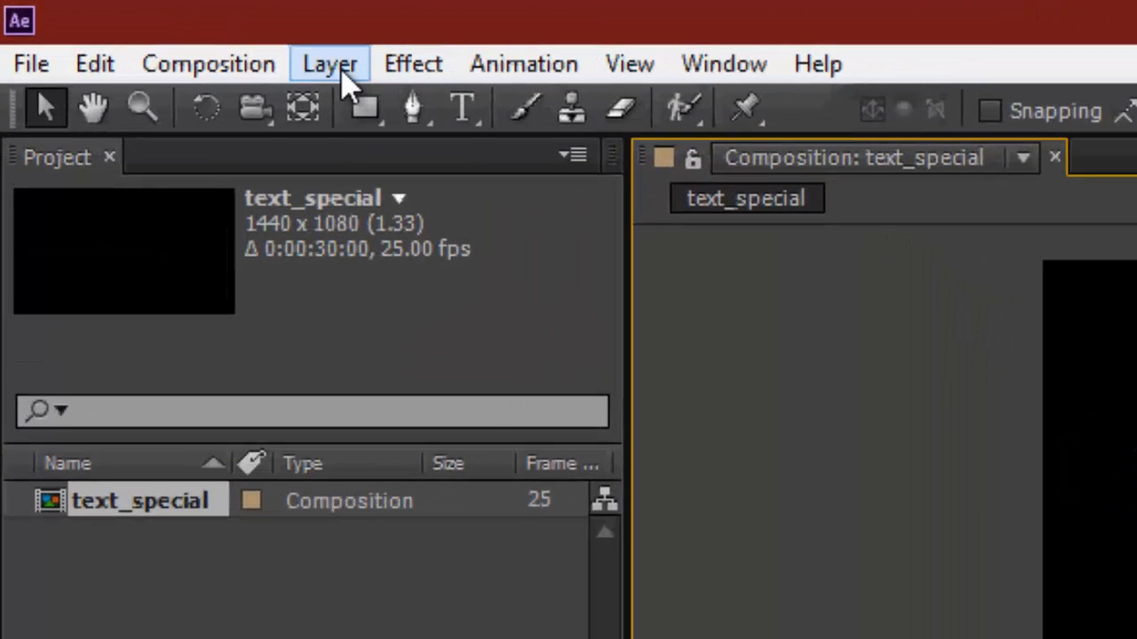
Create a dark gray solid layer named bg at composition size
click(347, 84)
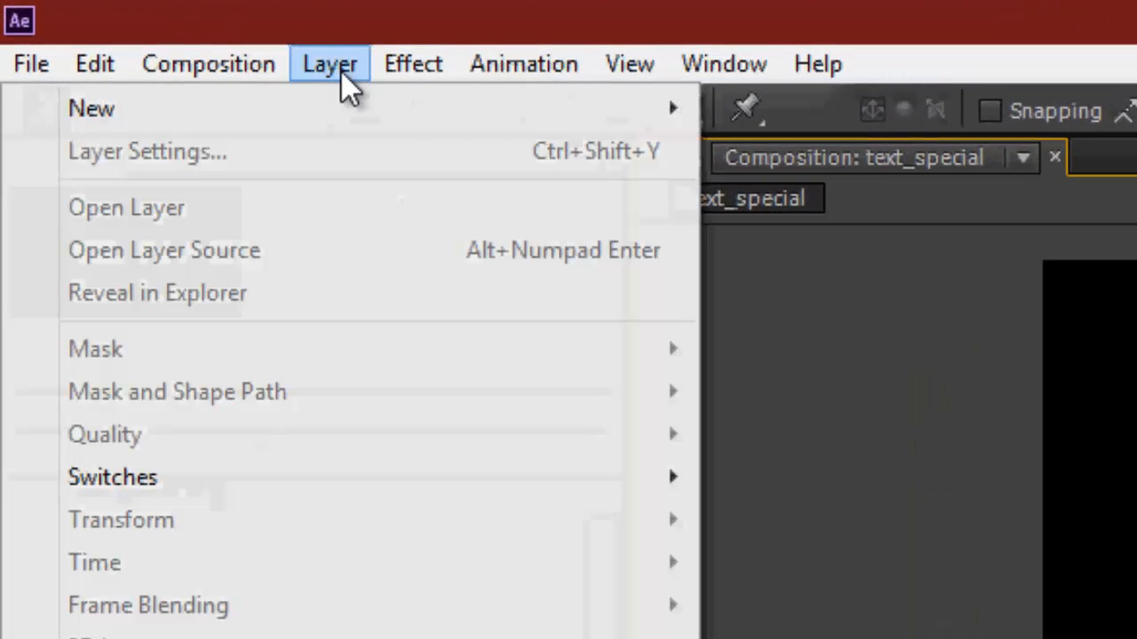
mouse_move(341, 108)
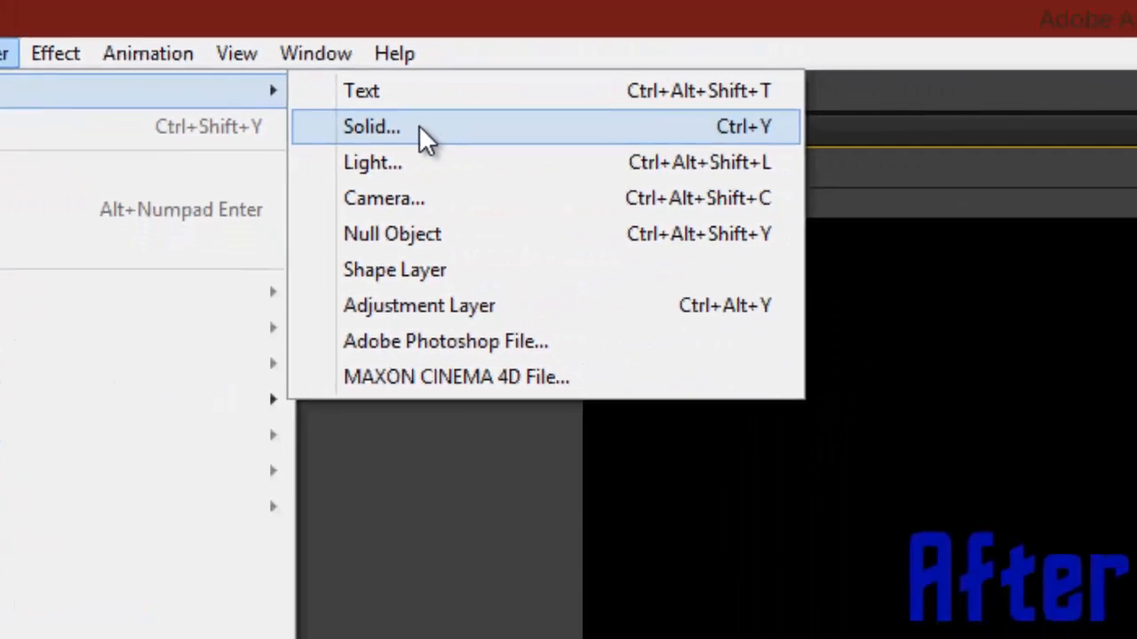
click(469, 152)
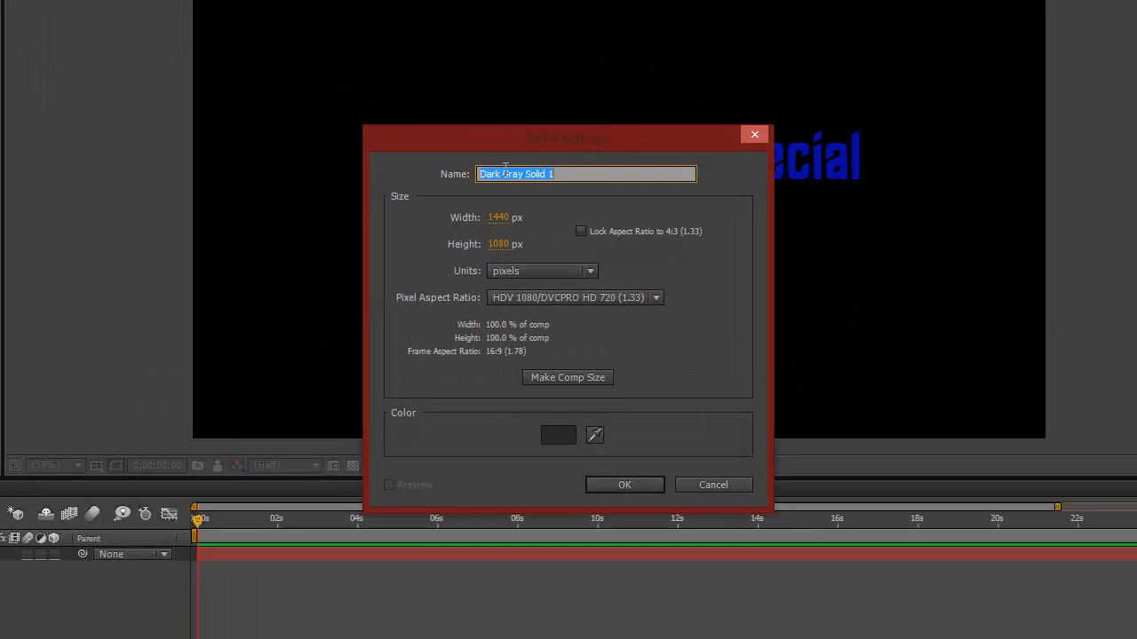
text(bg)
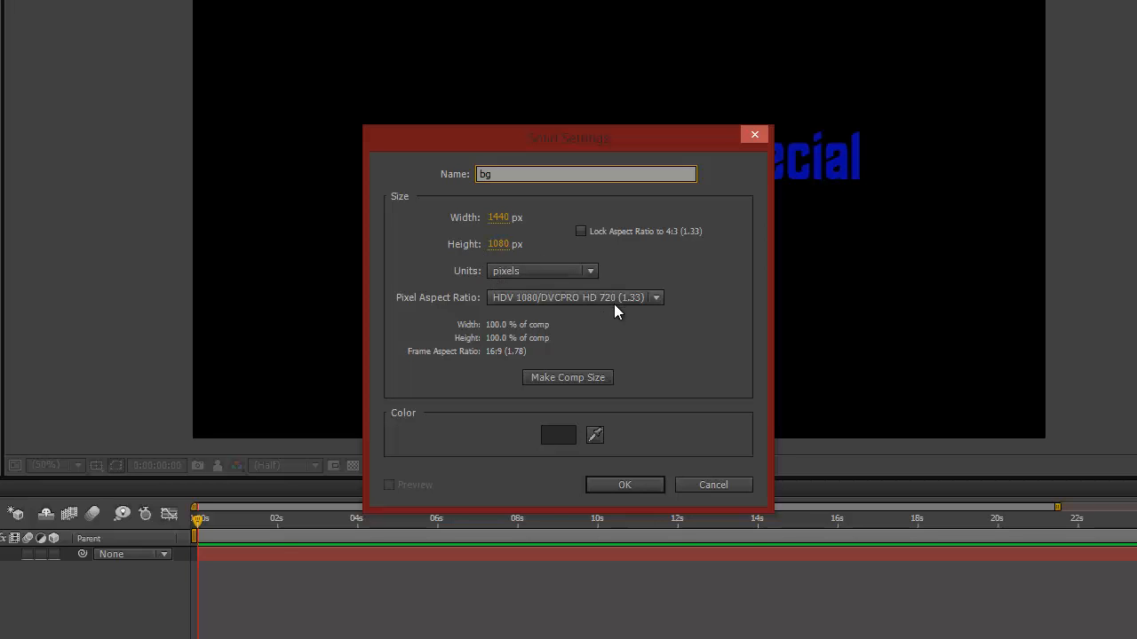
click(561, 379)
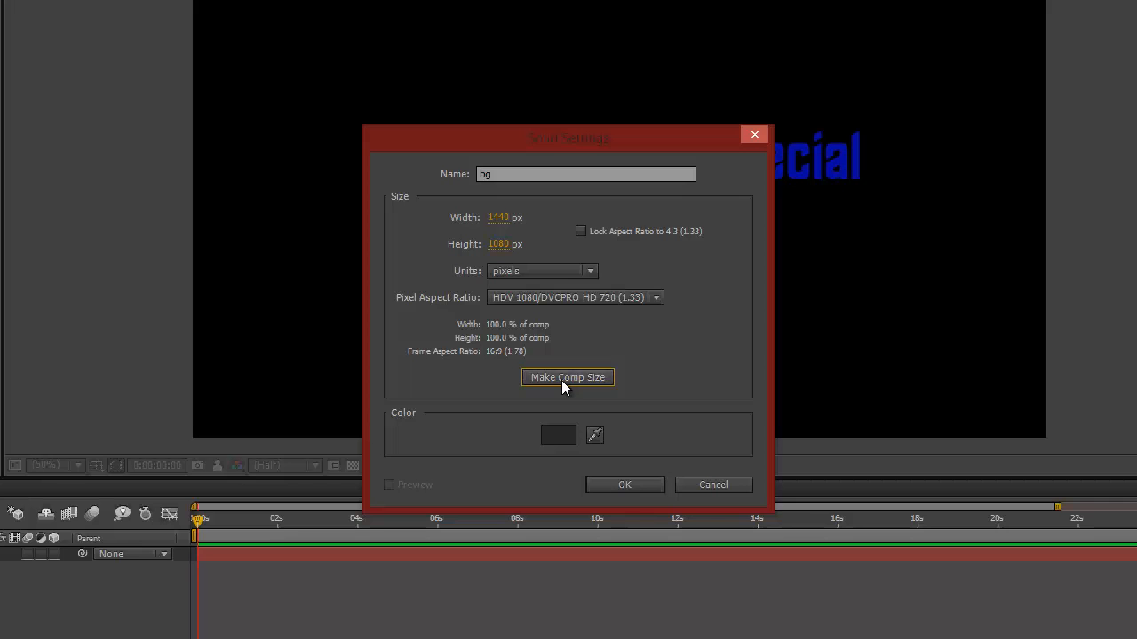
click(648, 483)
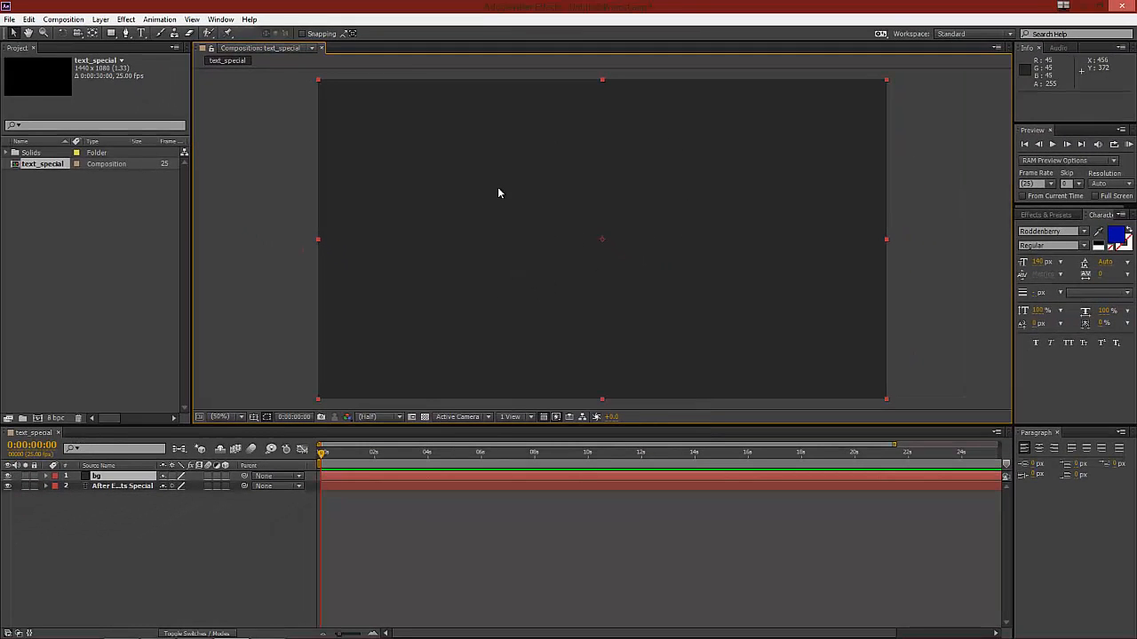
Move the bg layer below the After Effects Special text layer in the layer order
click(62, 259)
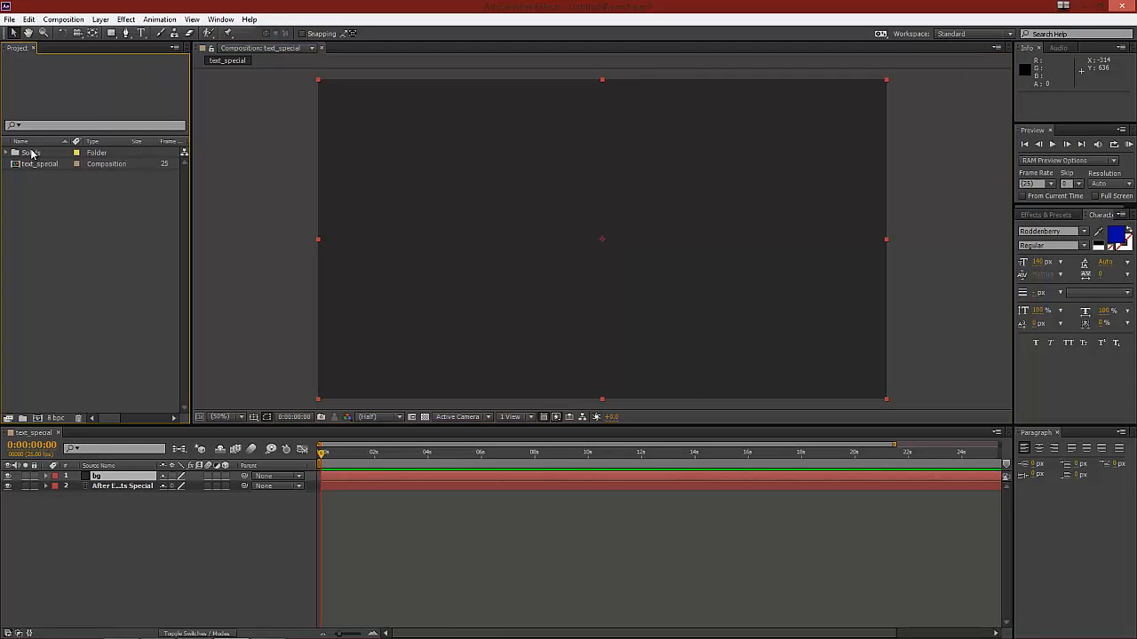
click(268, 196)
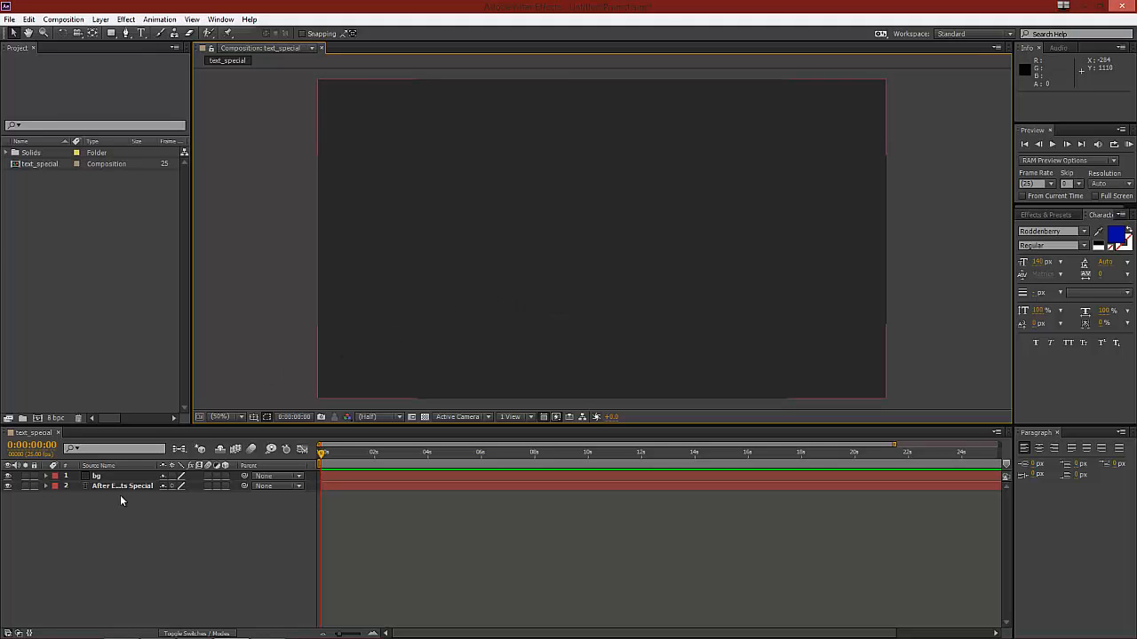
click(116, 553)
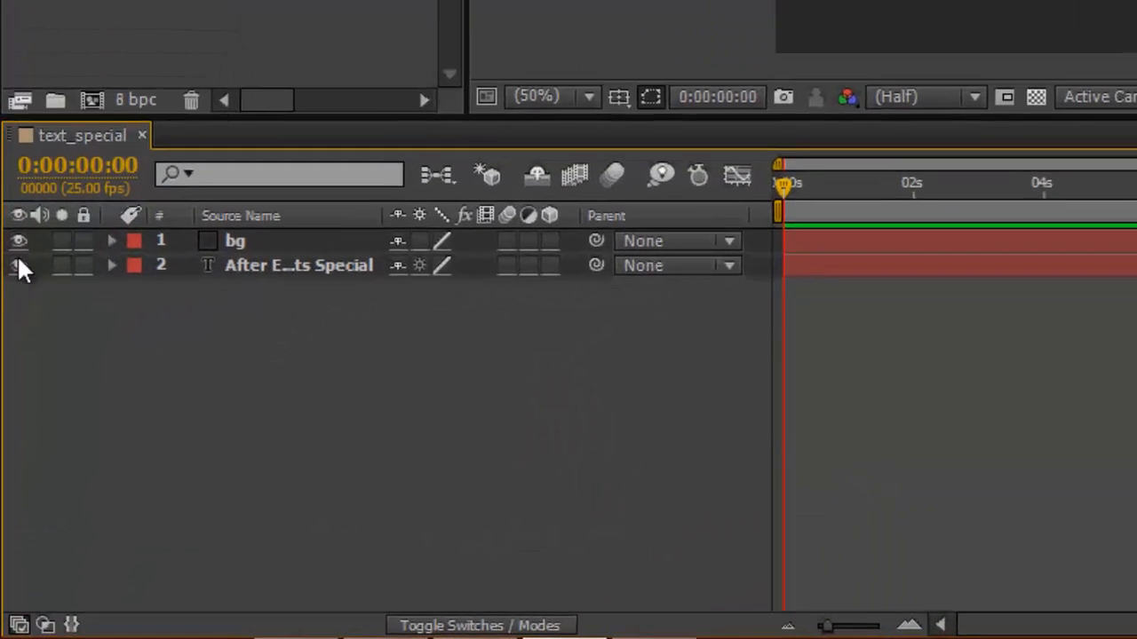
click(243, 224)
key(Return)
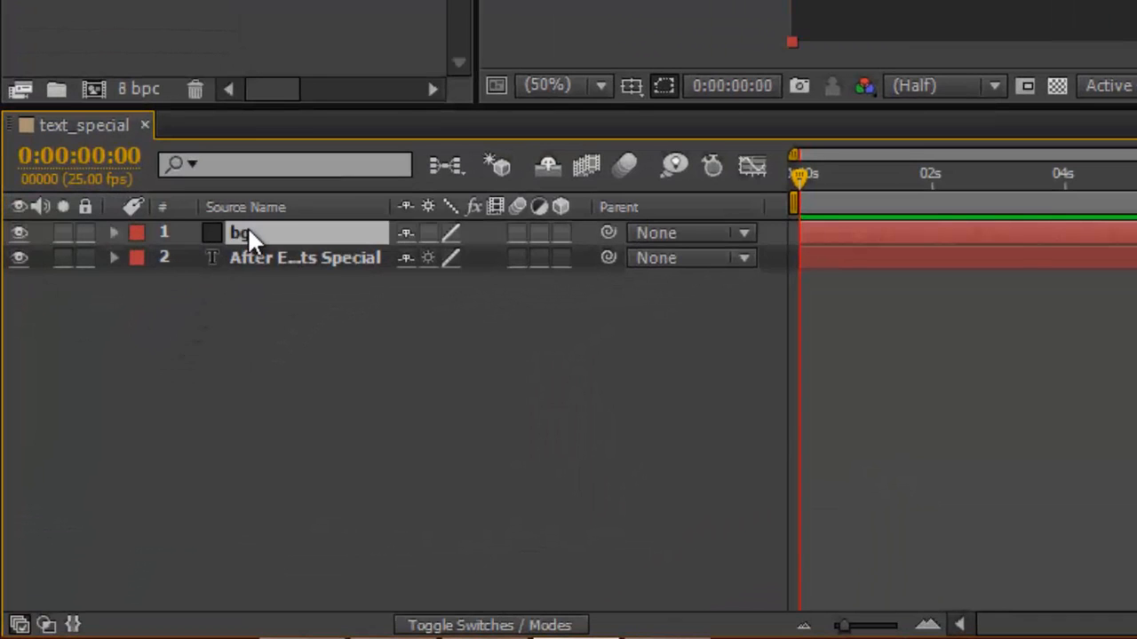
drag(249, 231, 248, 271)
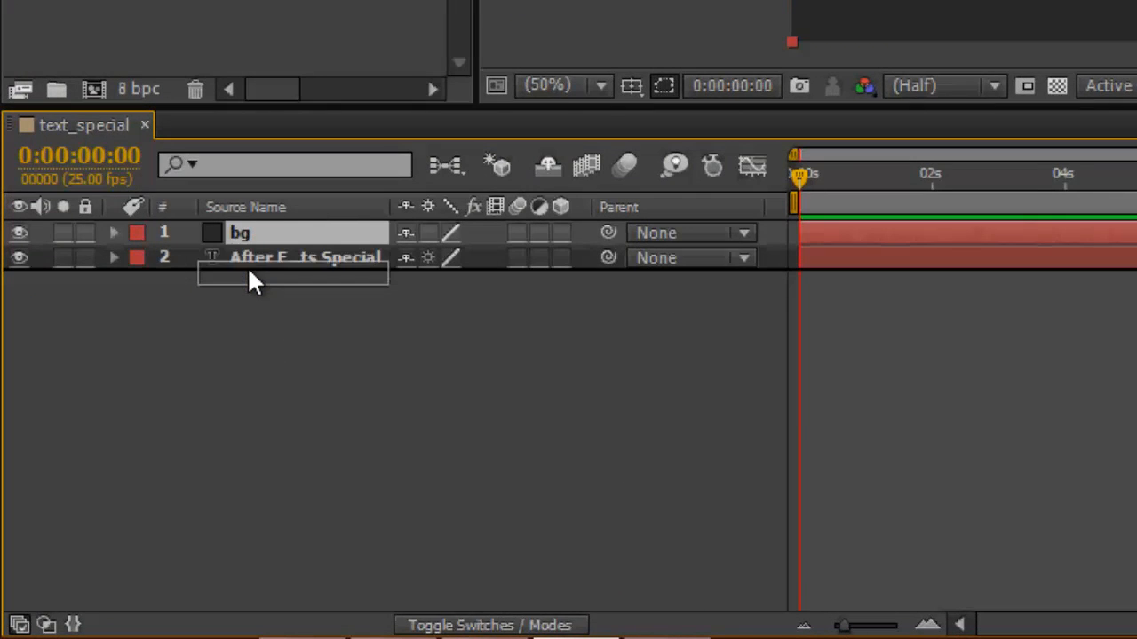
drag(214, 321, 213, 318)
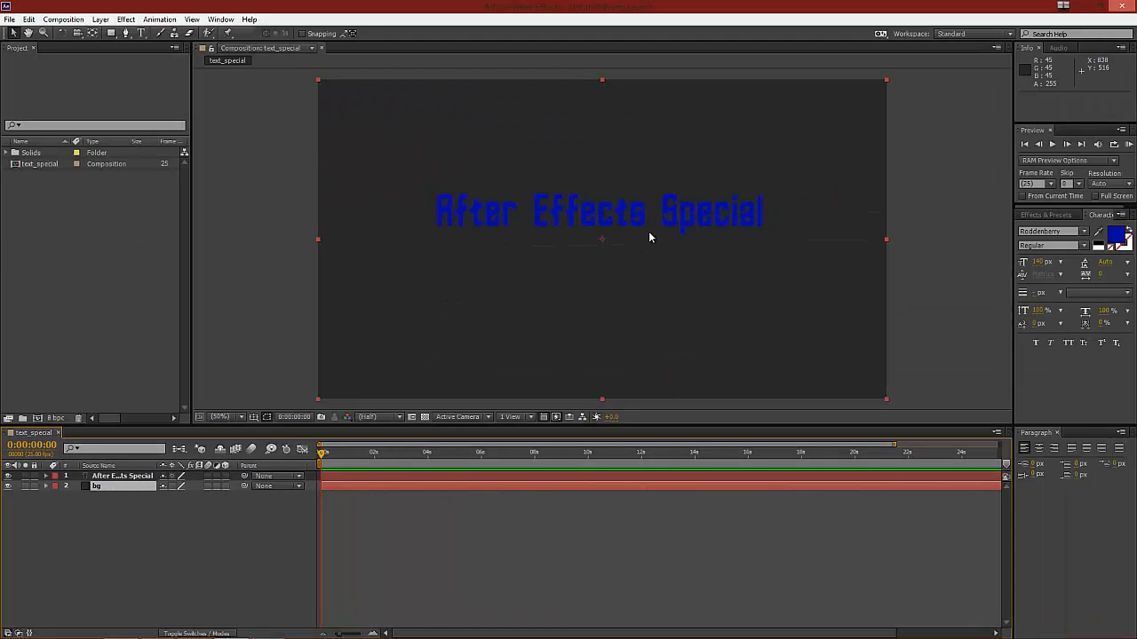
click(302, 240)
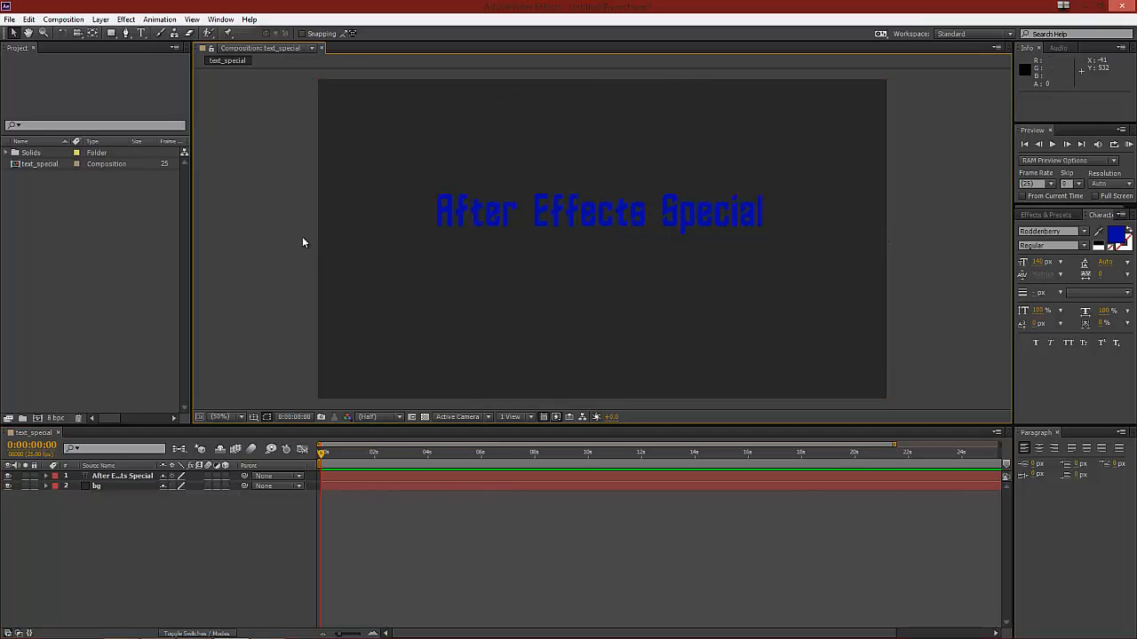
Move the After Effects Special text just outside the frame's left edge, to about position -852, 474, keeping its layer selected
click(489, 214)
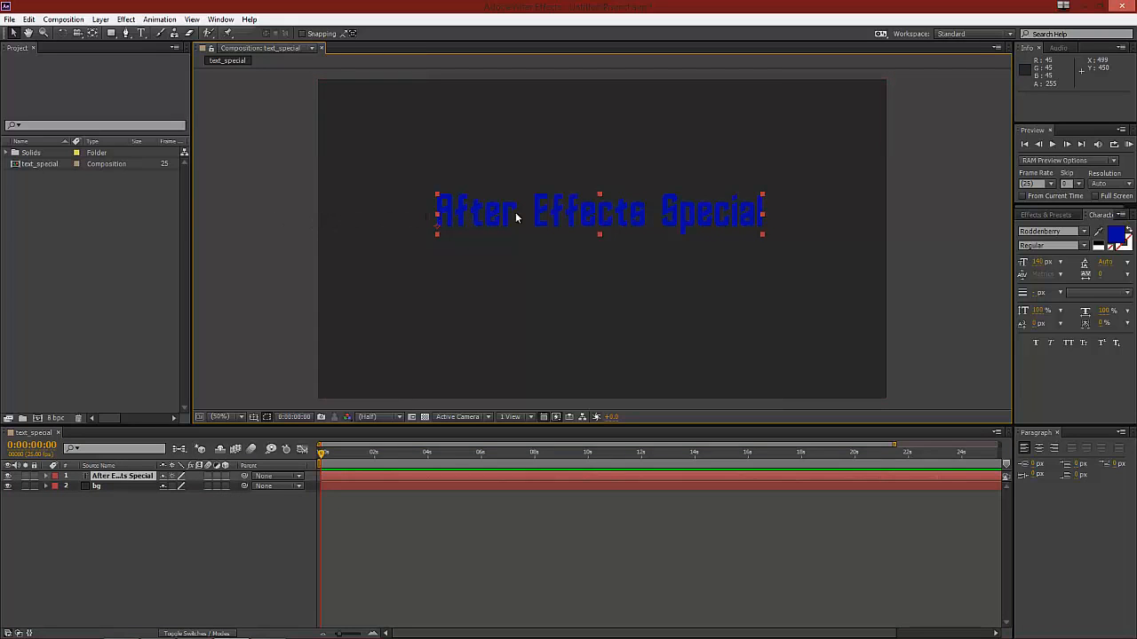
drag(552, 217, 324, 217)
drag(239, 214, 95, 213)
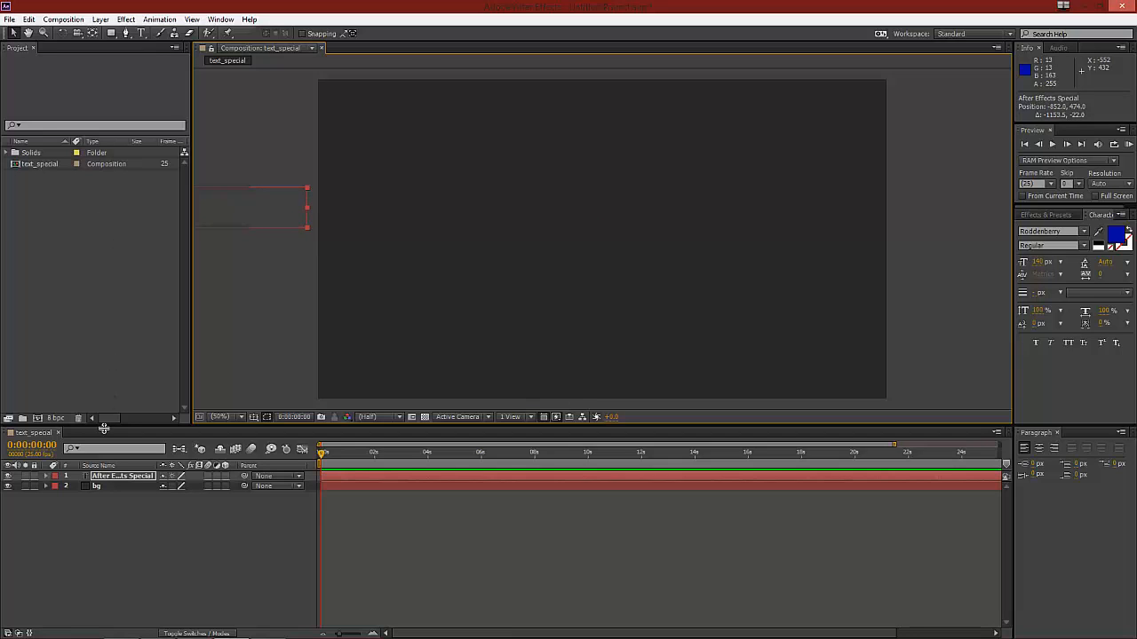
click(103, 478)
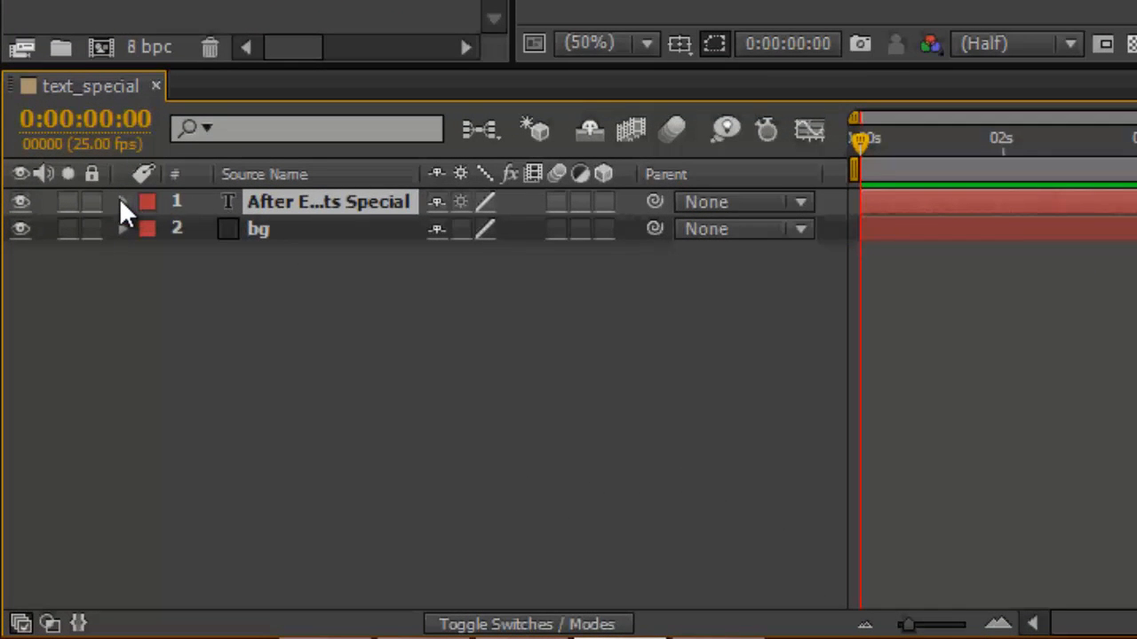
Start Position keyframing on the After Effects Special text layer at 0:00:00:00, with the title at its off-frame position
click(124, 202)
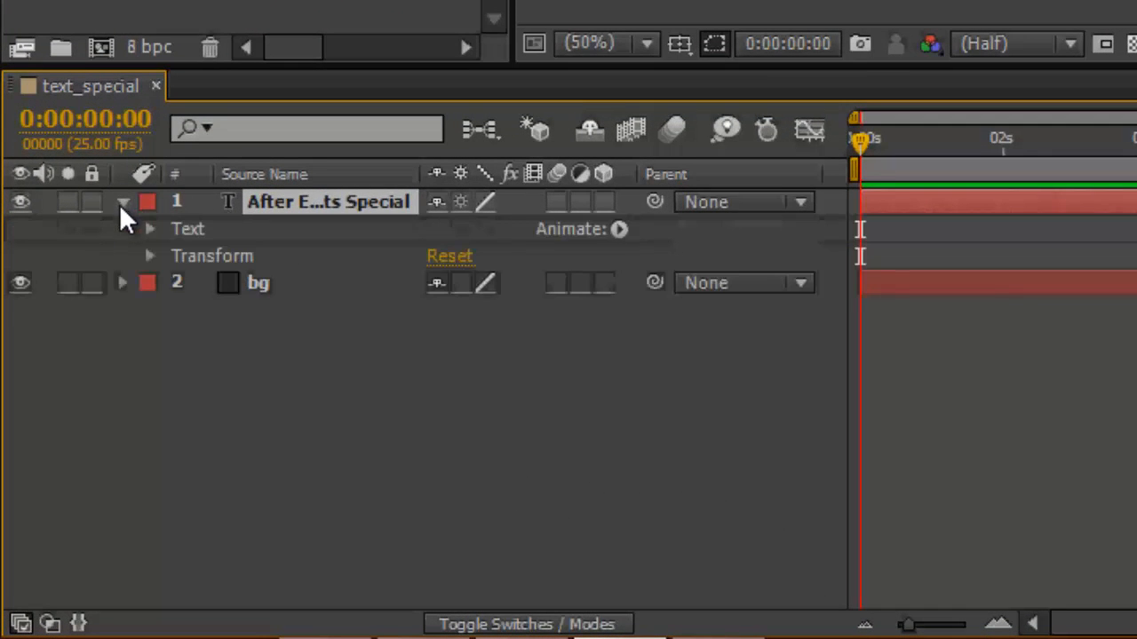
click(150, 256)
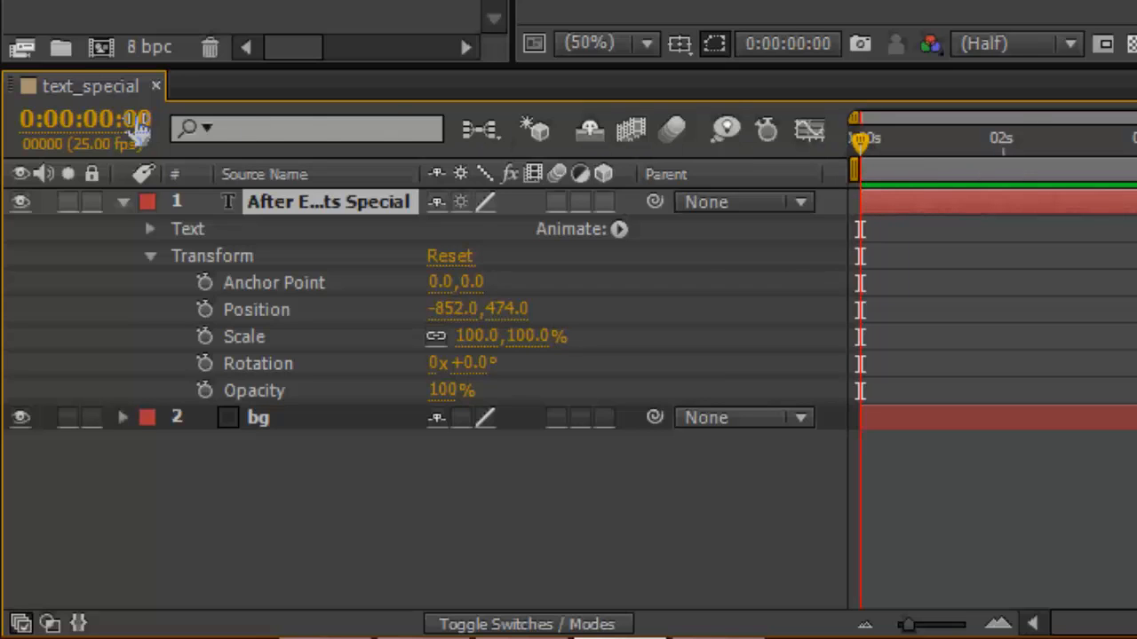
click(205, 310)
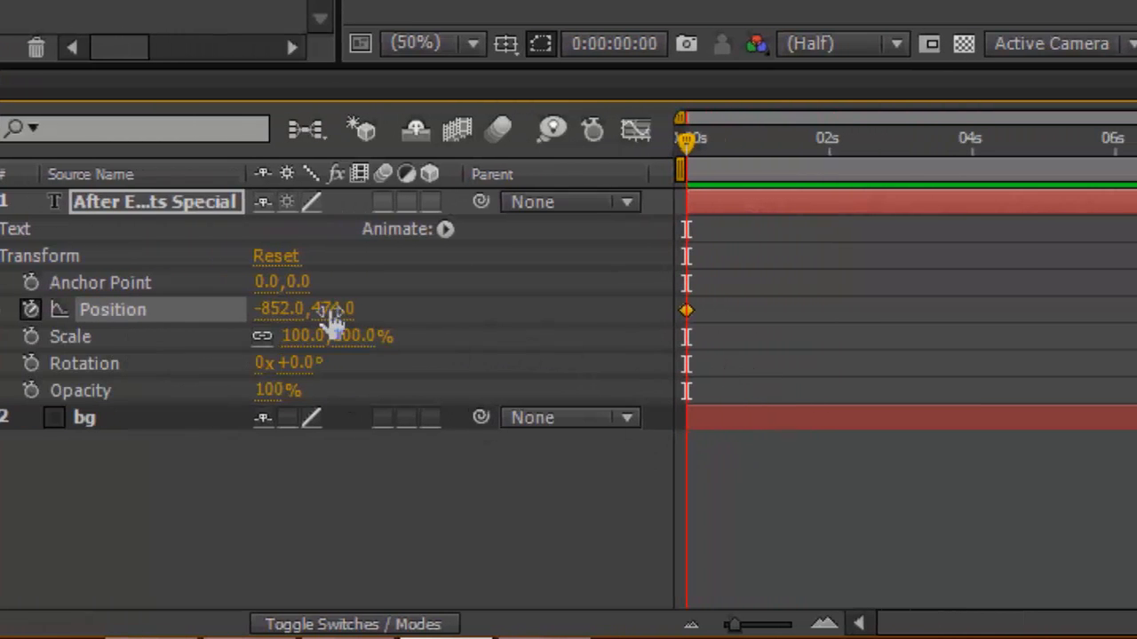
mouse_move(688, 311)
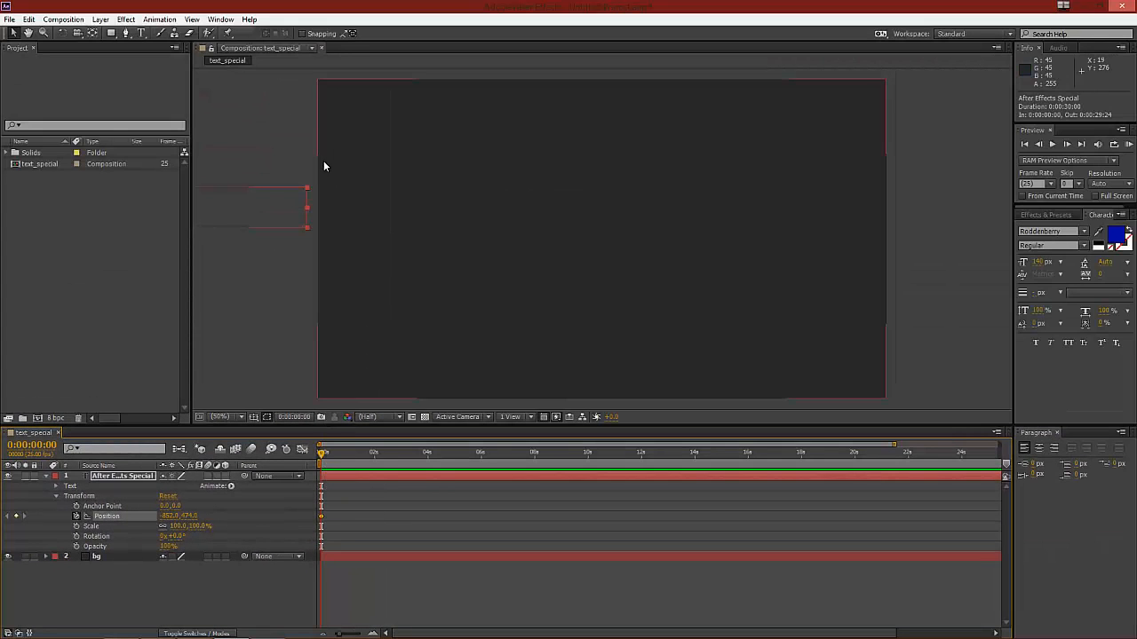
At 4 seconds, keyframe the title's X position to about 292 so it is centered in frame, and return to the start with nothing selected
drag(322, 453, 428, 456)
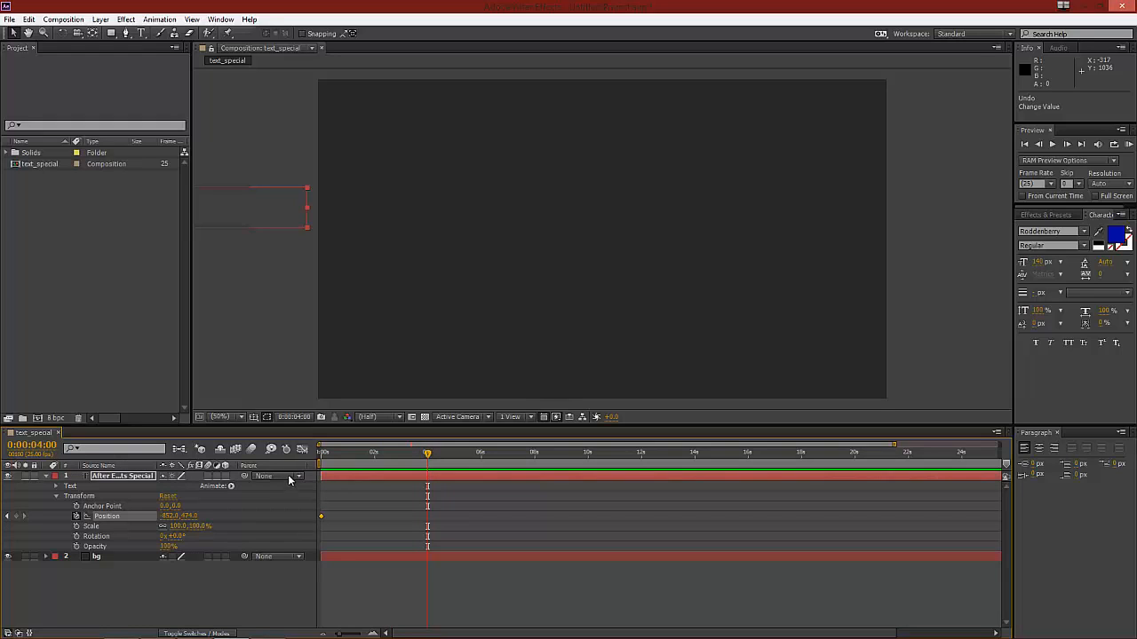
drag(166, 516, 856, 532)
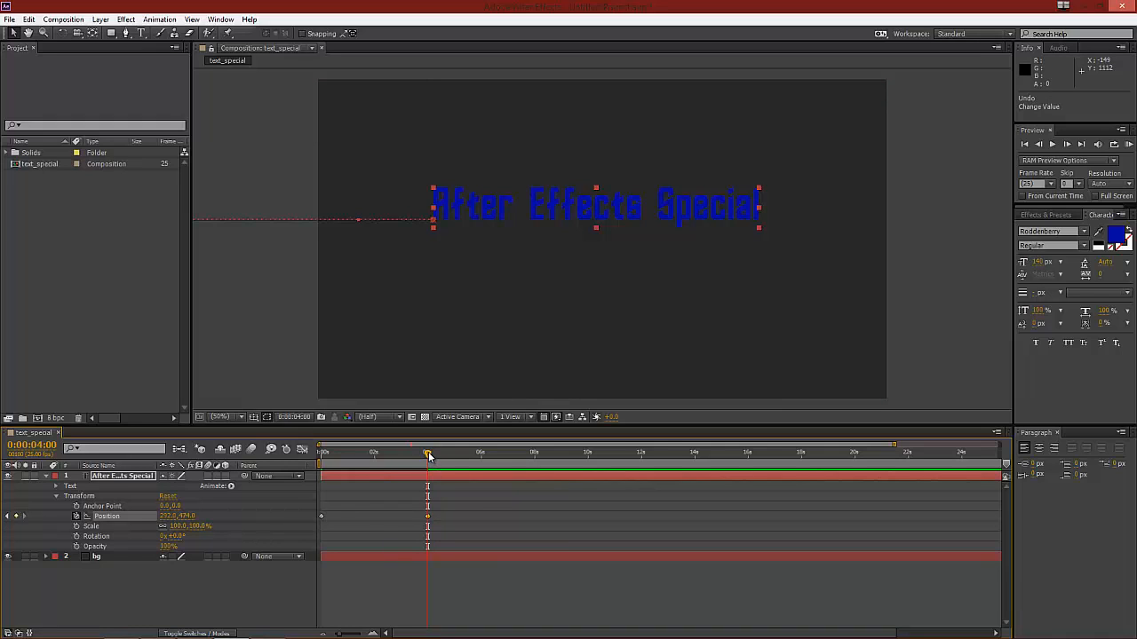
drag(428, 454, 319, 460)
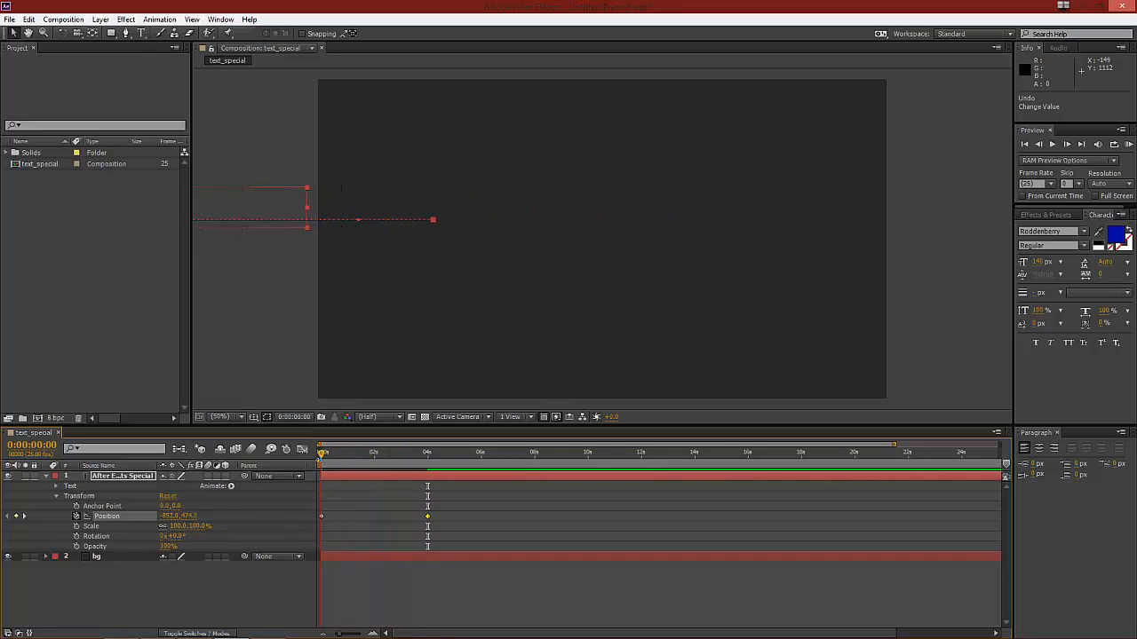
click(235, 329)
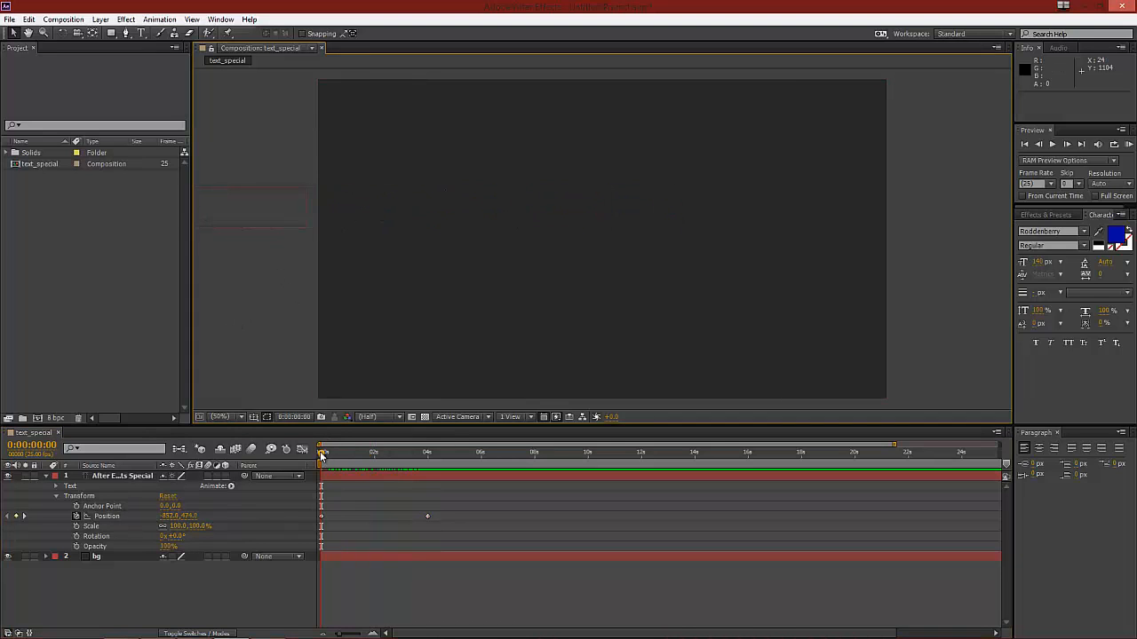
Scrub through the first 4 seconds of the title's slide-in, and play a RAM preview of the full composition from the start
drag(322, 455, 438, 454)
key(Home)
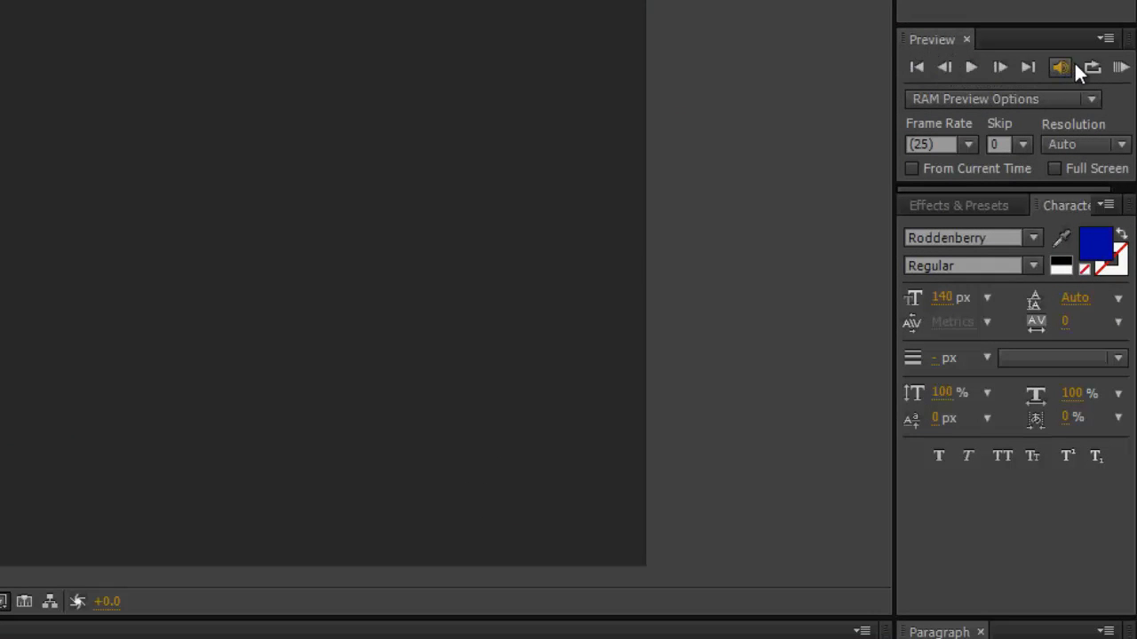
click(1120, 71)
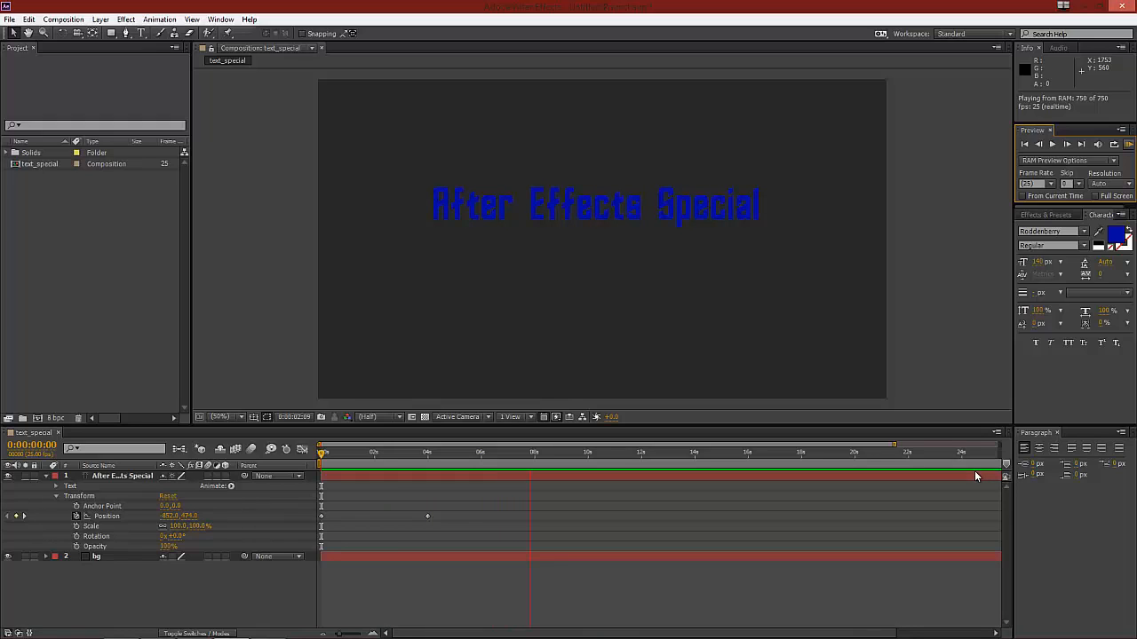
click(1129, 146)
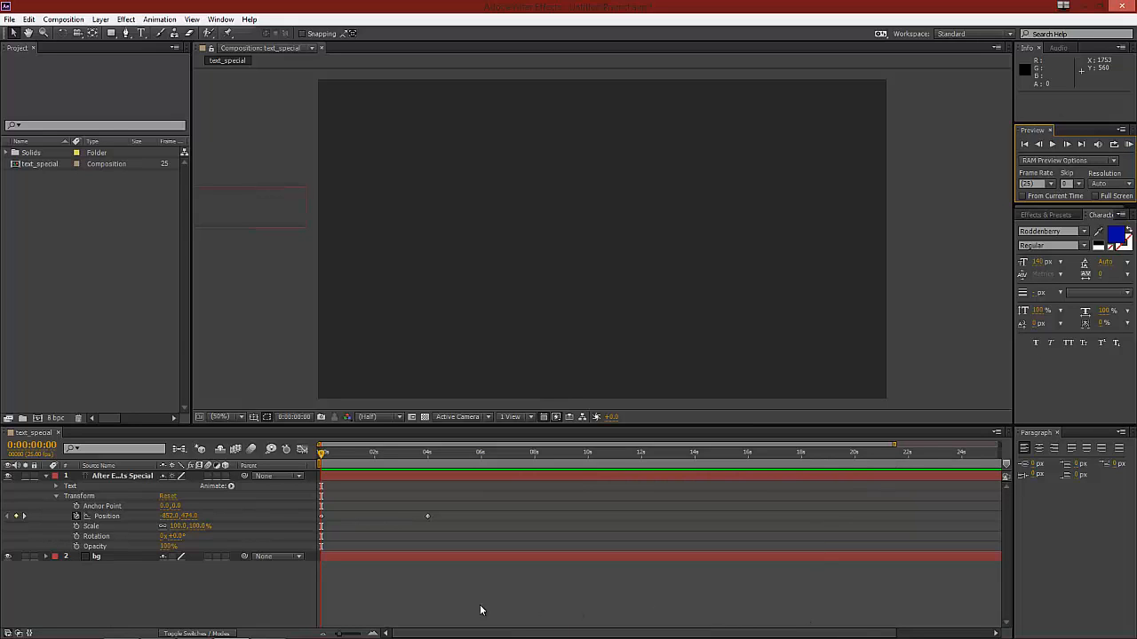
Shorten the work area to the first 6 seconds of the composition and play a RAM preview of that range
drag(433, 634, 532, 636)
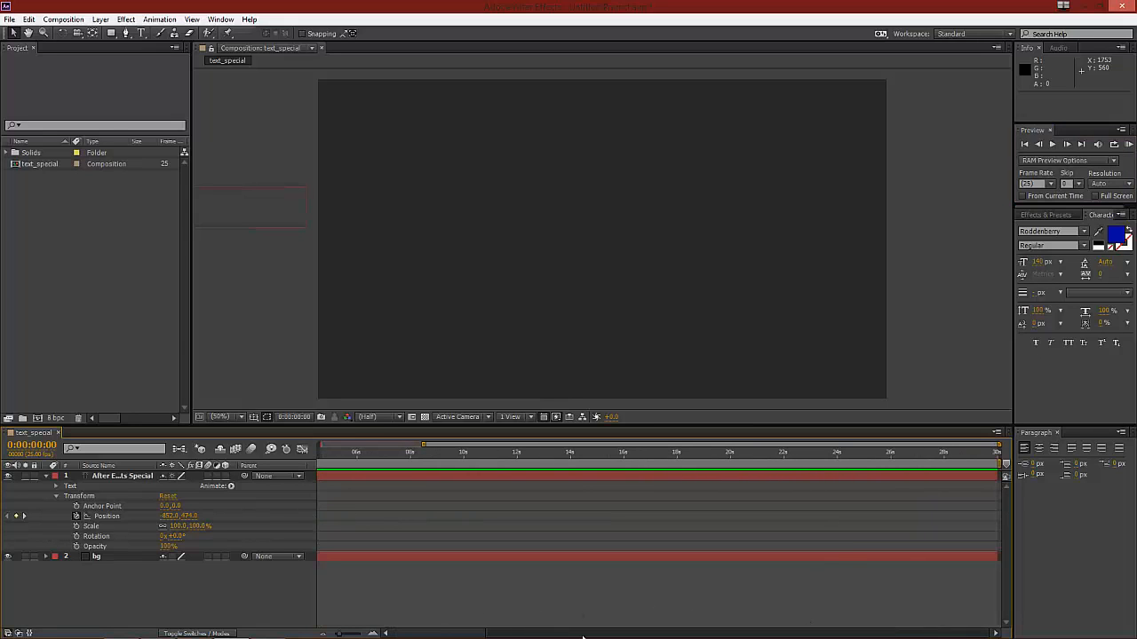
drag(1001, 462, 361, 463)
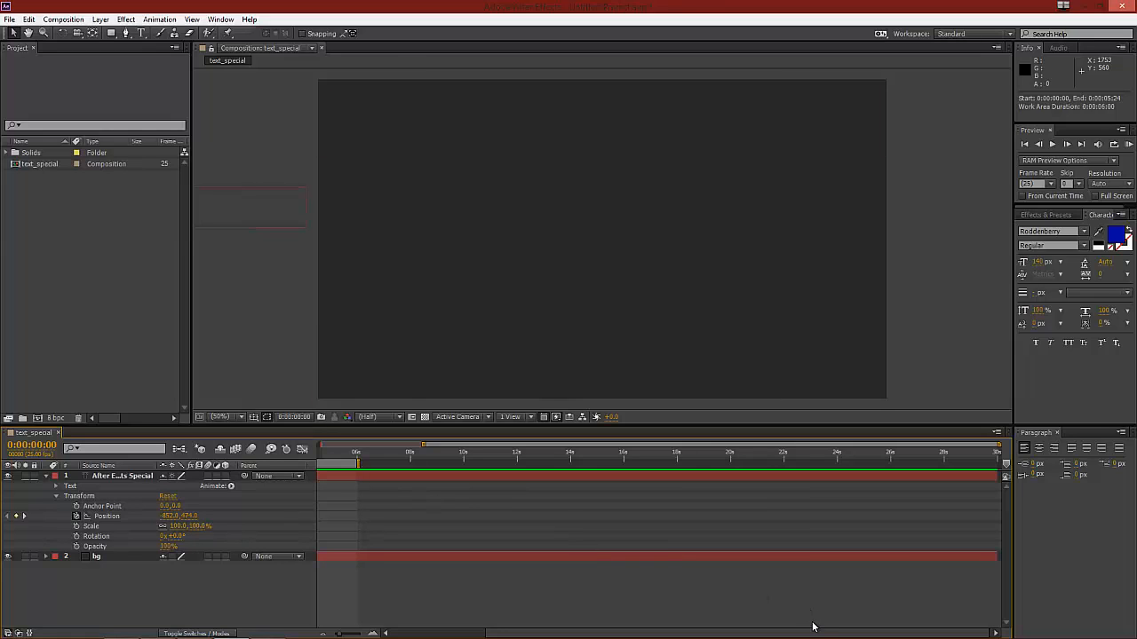
drag(814, 633, 719, 633)
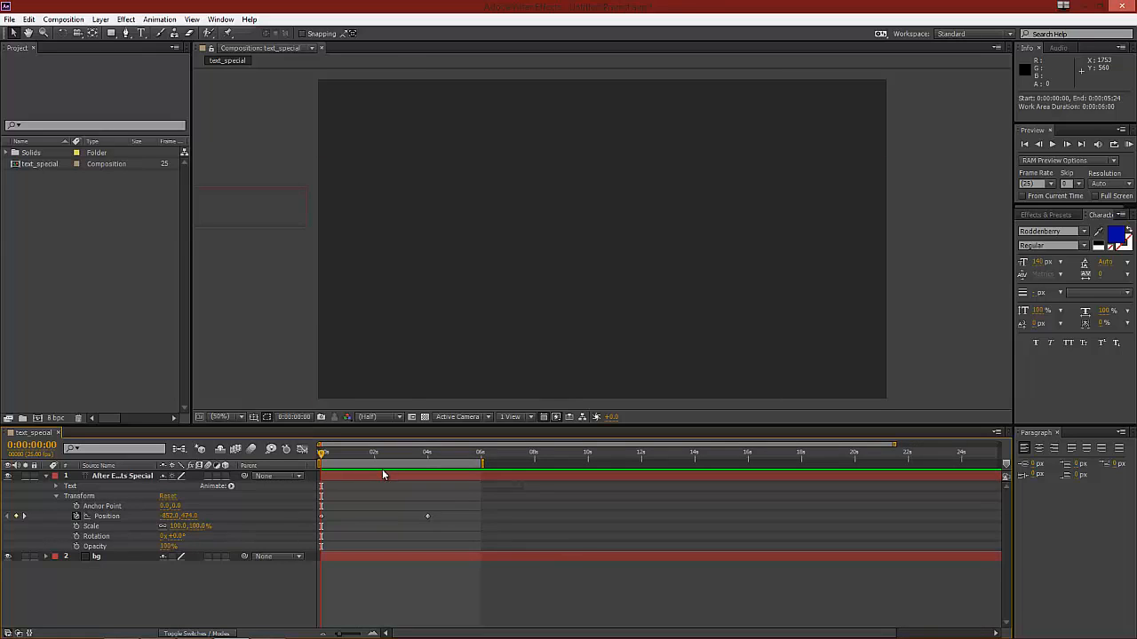
click(1128, 145)
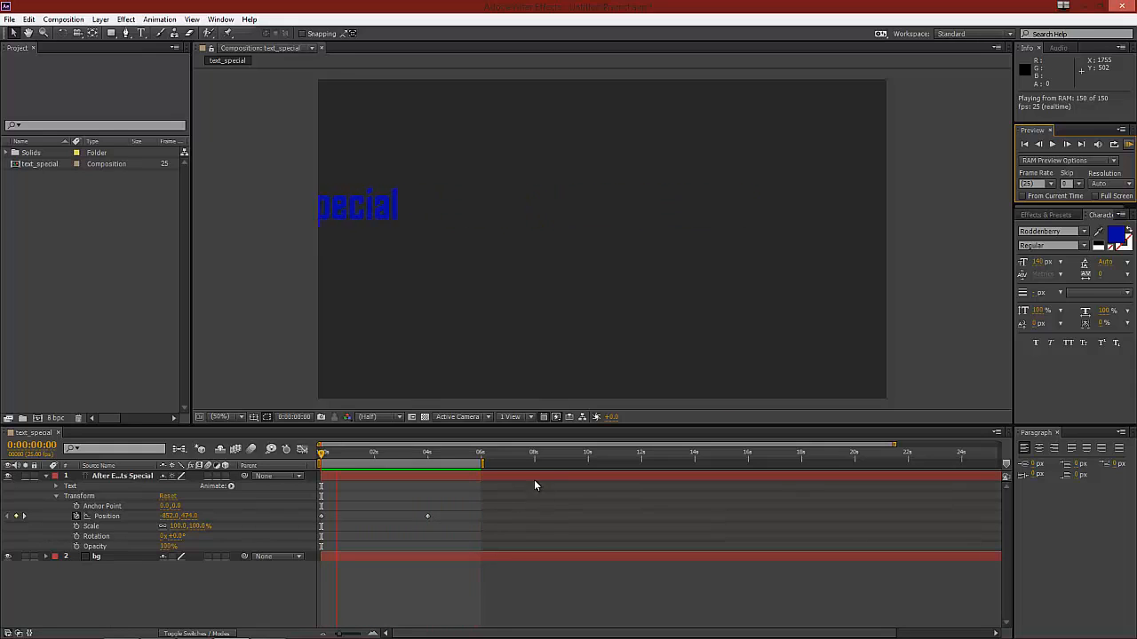
click(1128, 145)
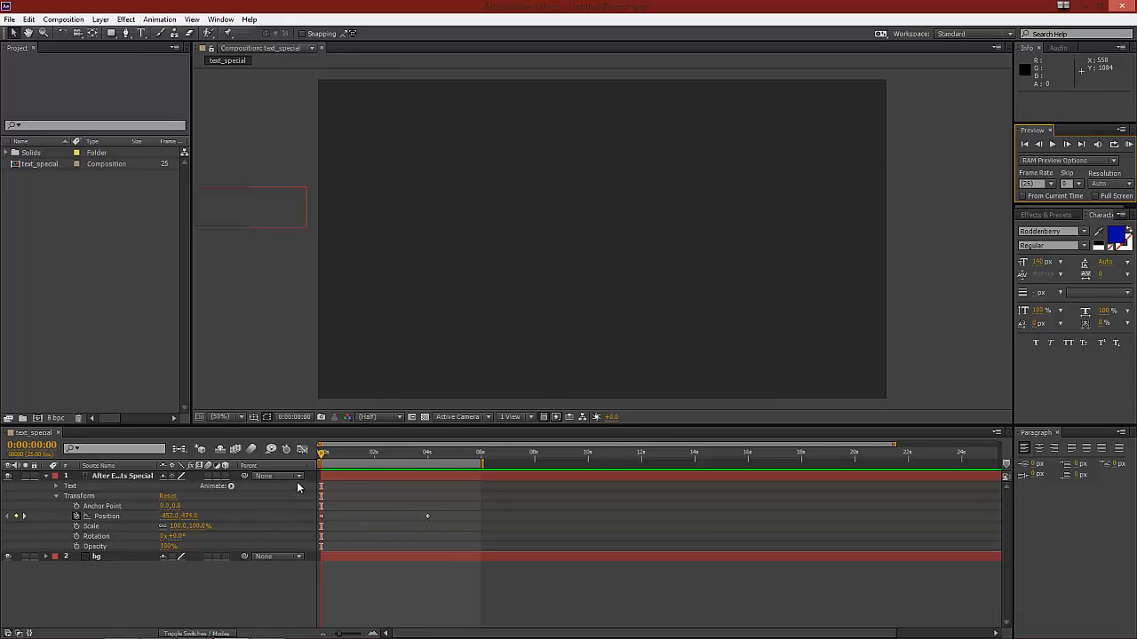